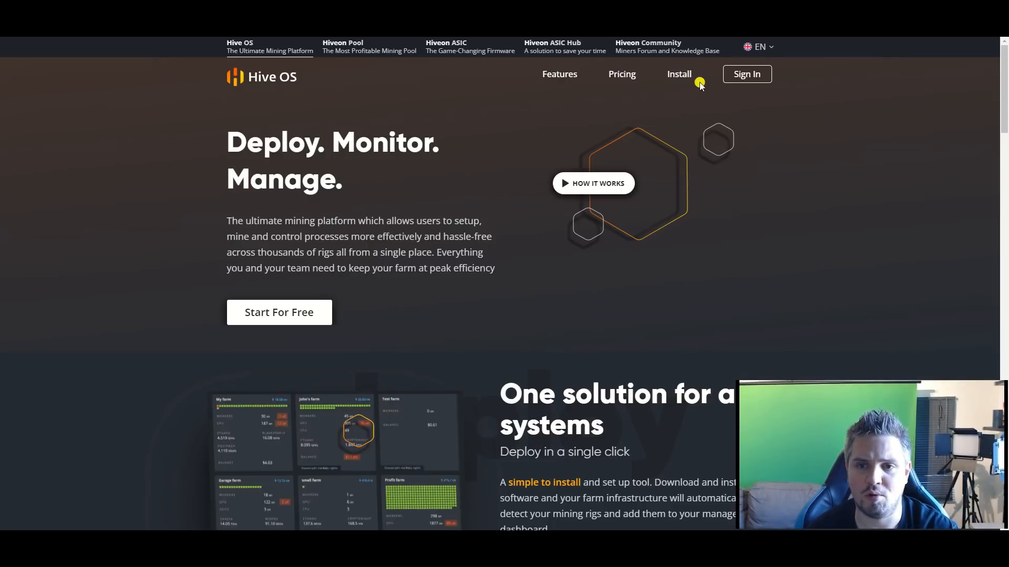
# Step: Request the ZIP download of the stable Hive OS GPU image from the Install page, cancel saving it and review the remaining downloads
pyautogui.click(681, 75)
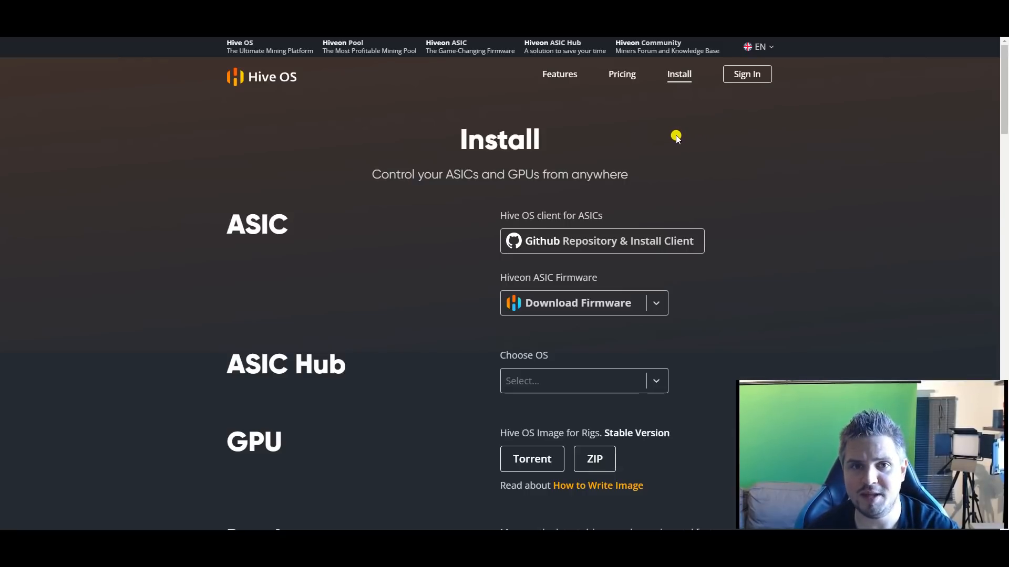
pyautogui.scroll(-1, 622, 148)
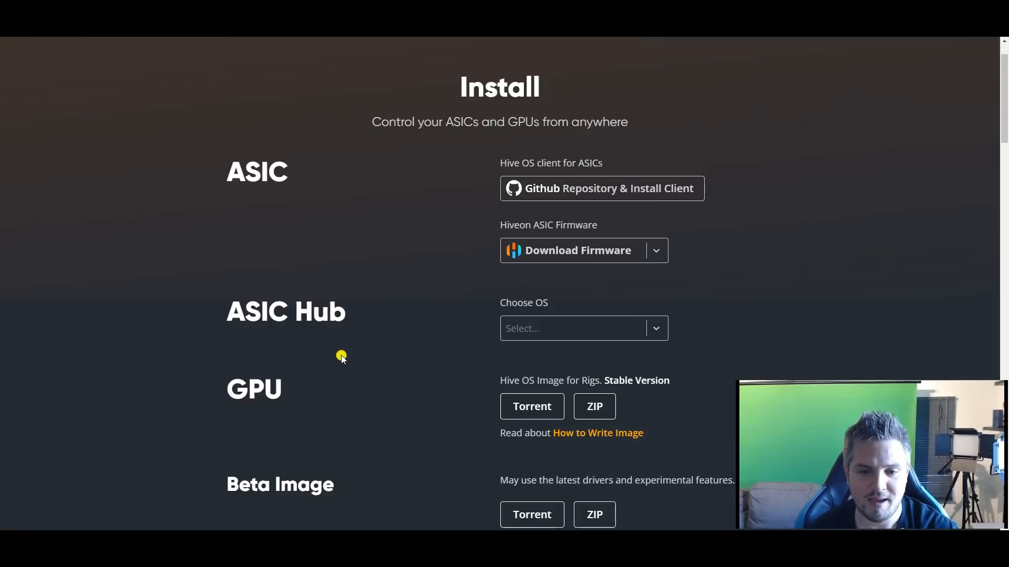
pyautogui.click(599, 408)
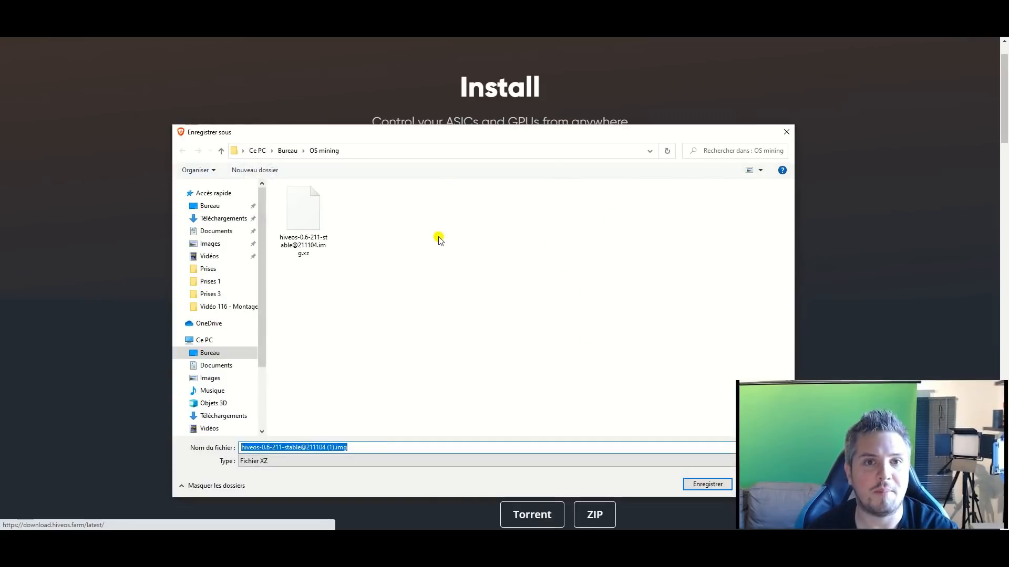
pyautogui.click(788, 133)
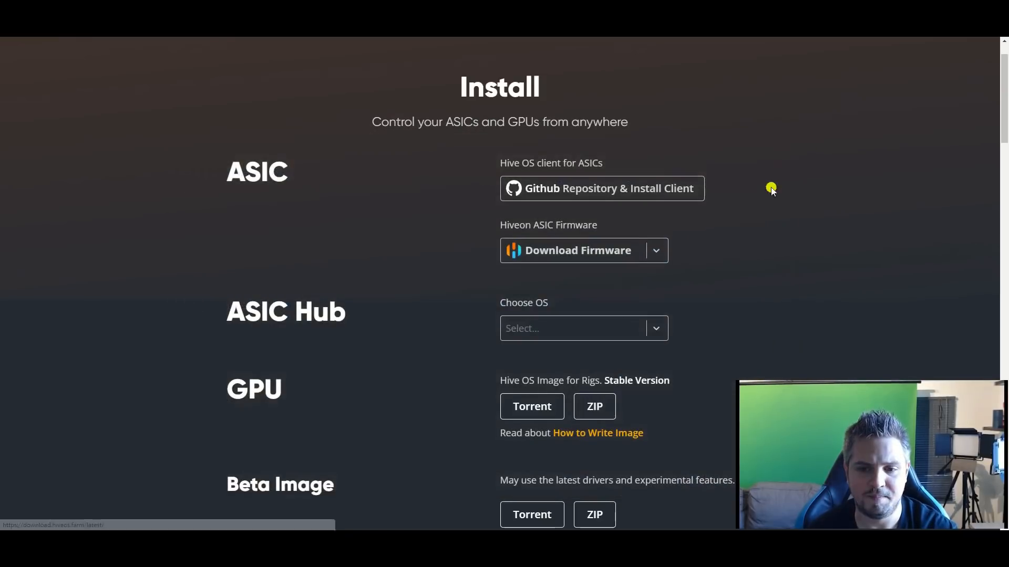
pyautogui.scroll(-3, 767, 220)
pyautogui.scroll(-8, 745, 197)
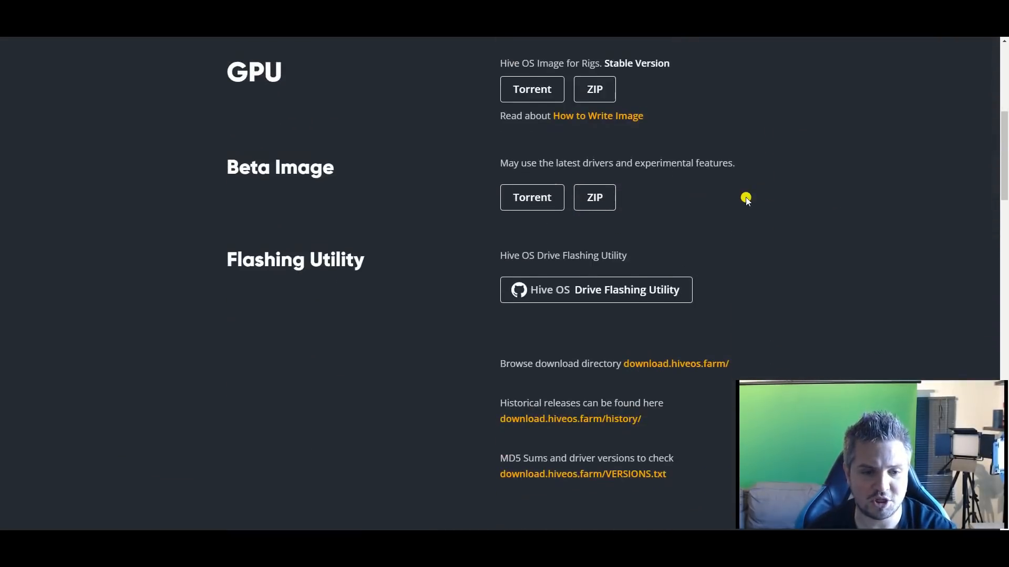
pyautogui.scroll(-1, 717, 201)
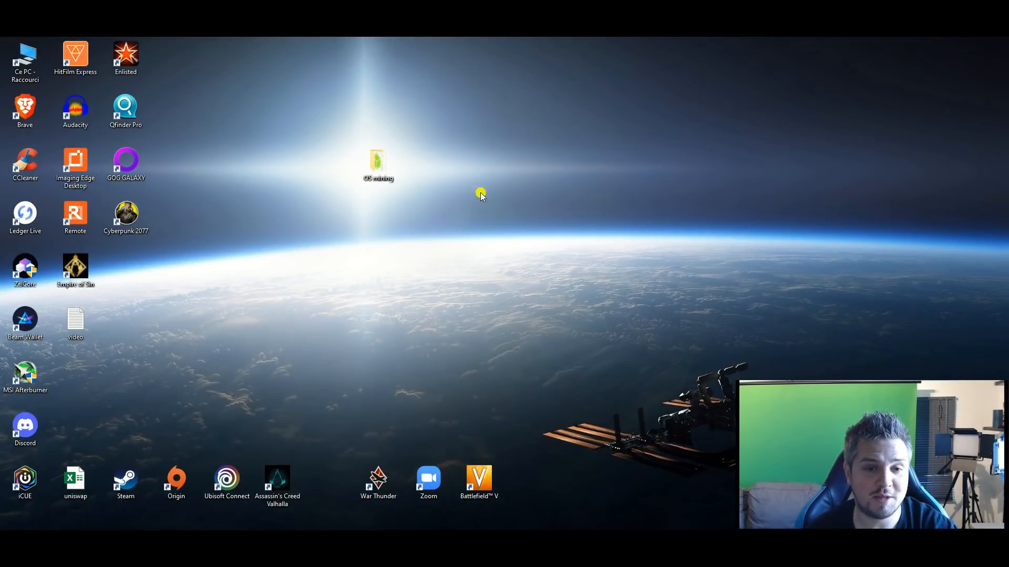
pyautogui.doubleClick(378, 163)
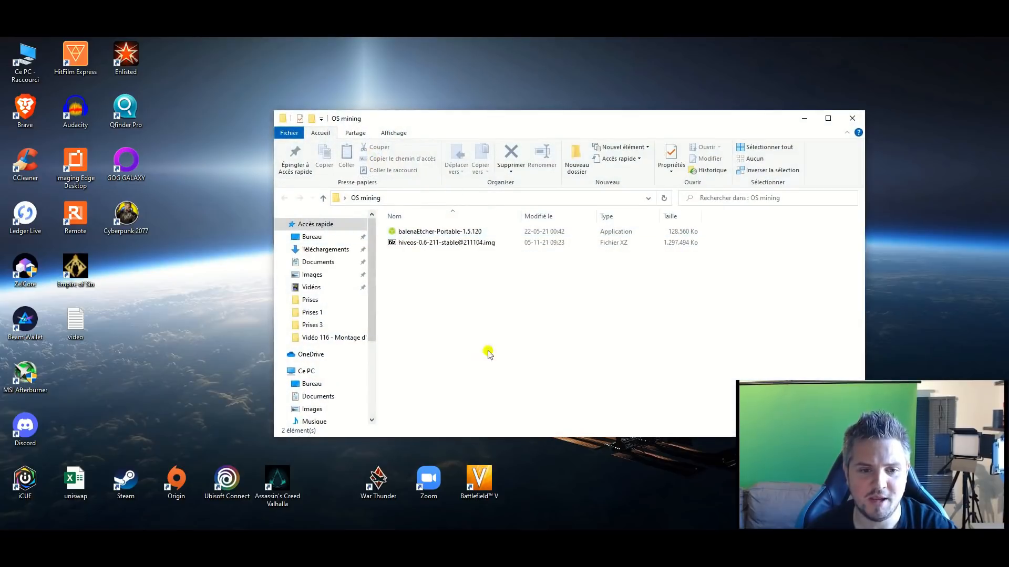
pyautogui.doubleClick(455, 243)
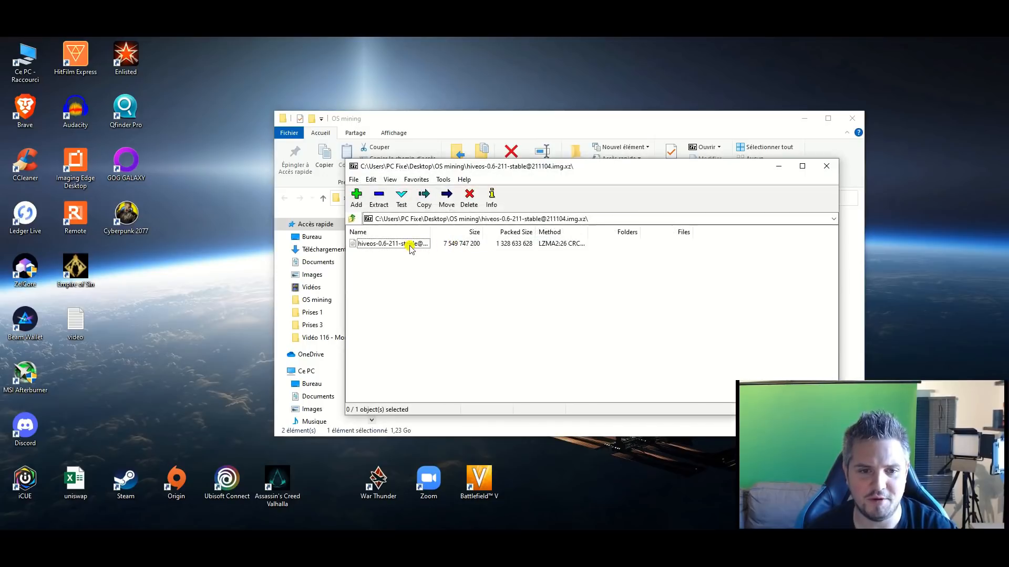
pyautogui.click(376, 247)
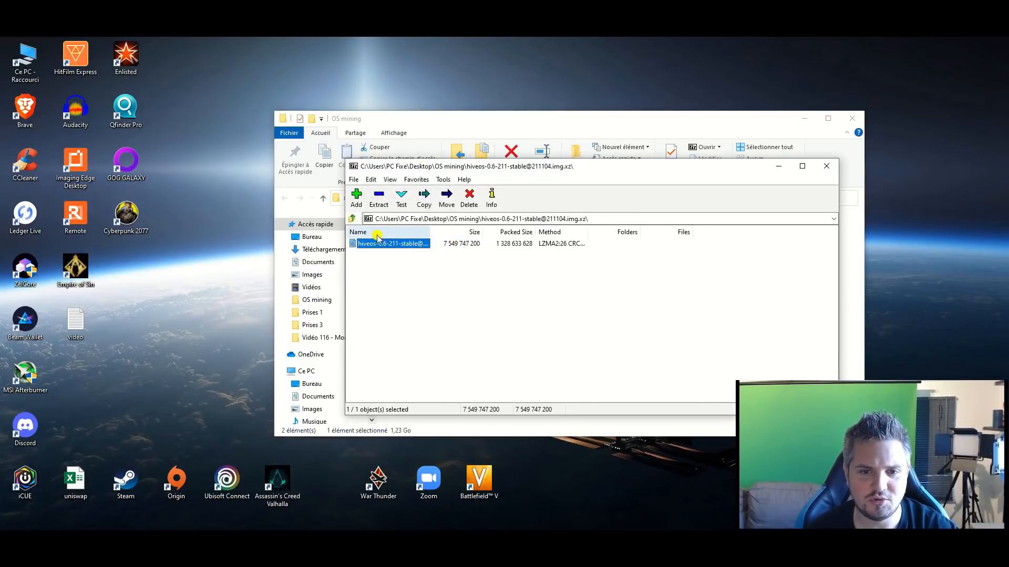
pyautogui.click(376, 204)
pyautogui.click(549, 319)
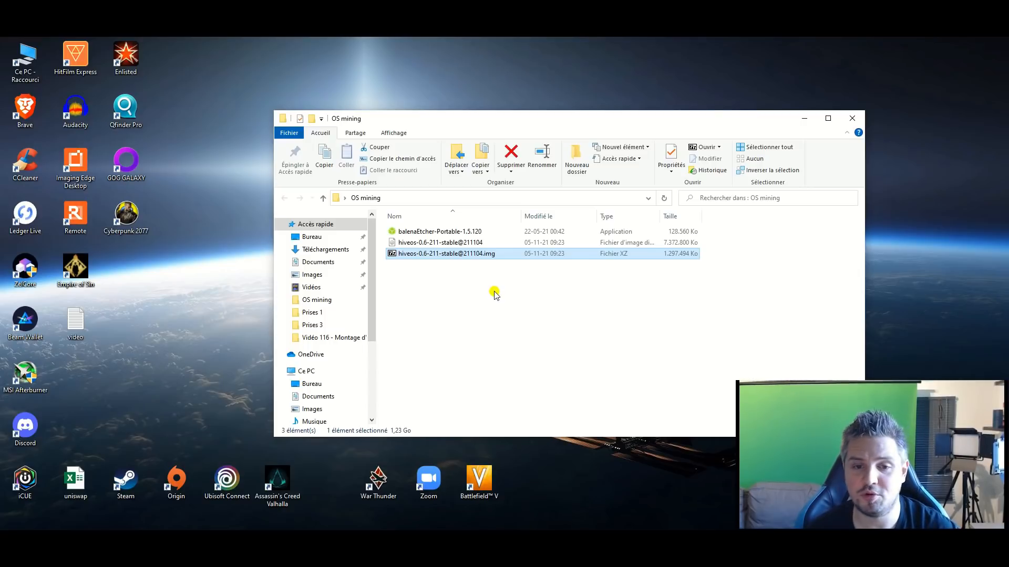
# Step: Launch balenaEtcher from the OS mining folder and load the extracted hiveos-0.6-211-stable@211104 image as the flash source
pyautogui.doubleClick(446, 233)
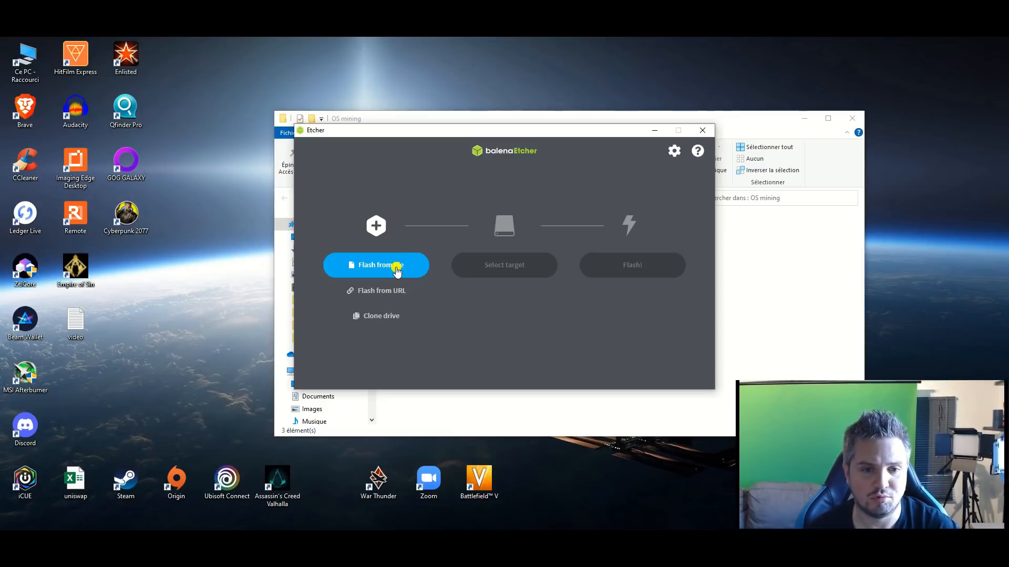
pyautogui.click(397, 269)
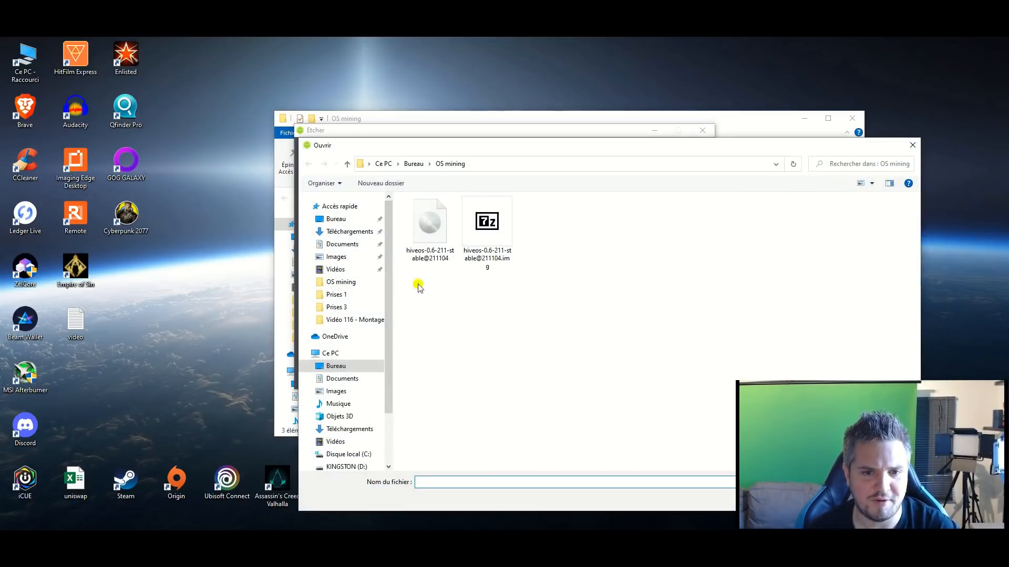
pyautogui.doubleClick(430, 231)
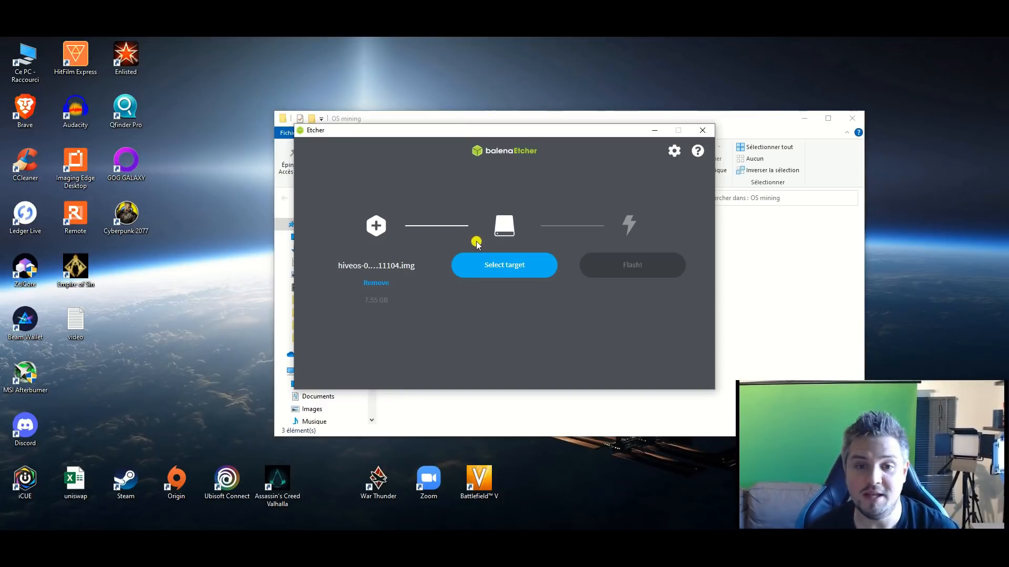
# Step: Set the Kingston DataTraveler 3.0 USB device as the target and flash the Hive OS image onto it
pyautogui.click(491, 270)
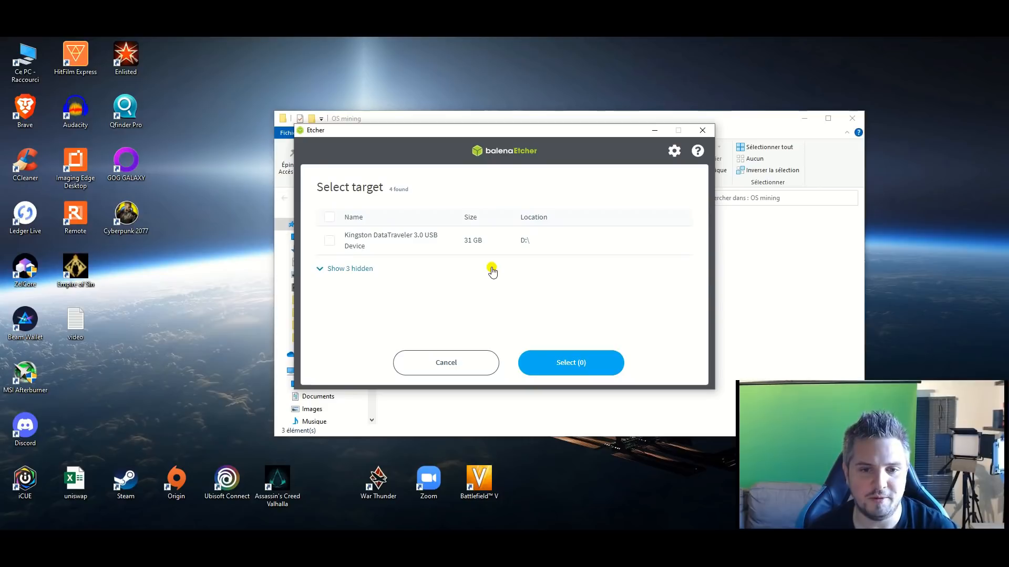
pyautogui.click(329, 242)
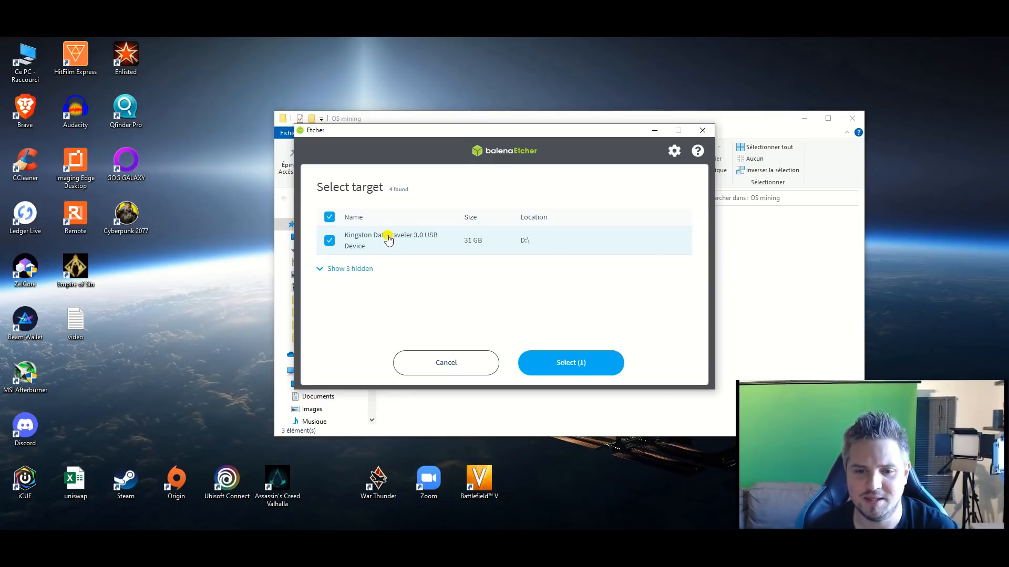
pyautogui.click(591, 363)
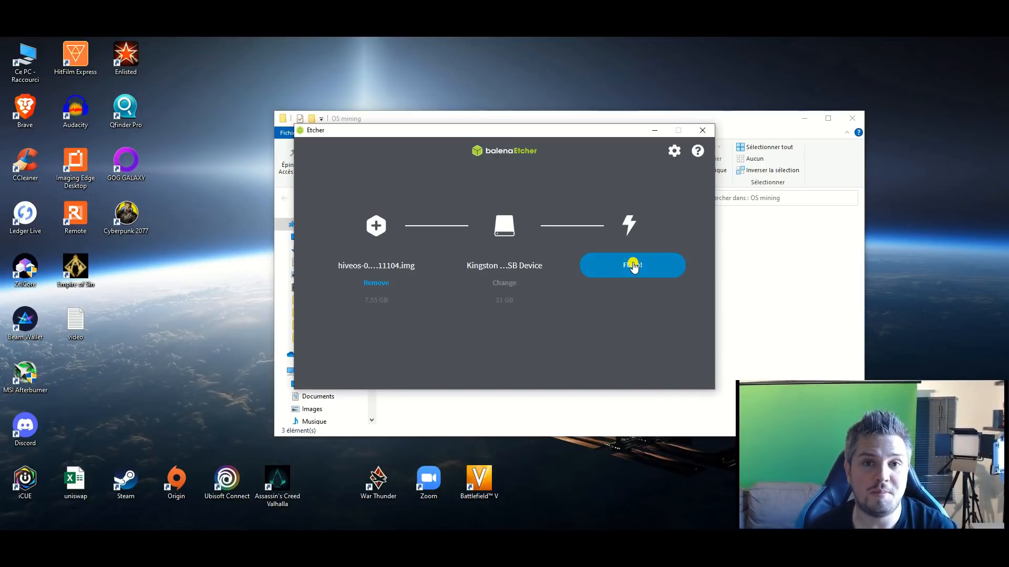
pyautogui.click(633, 265)
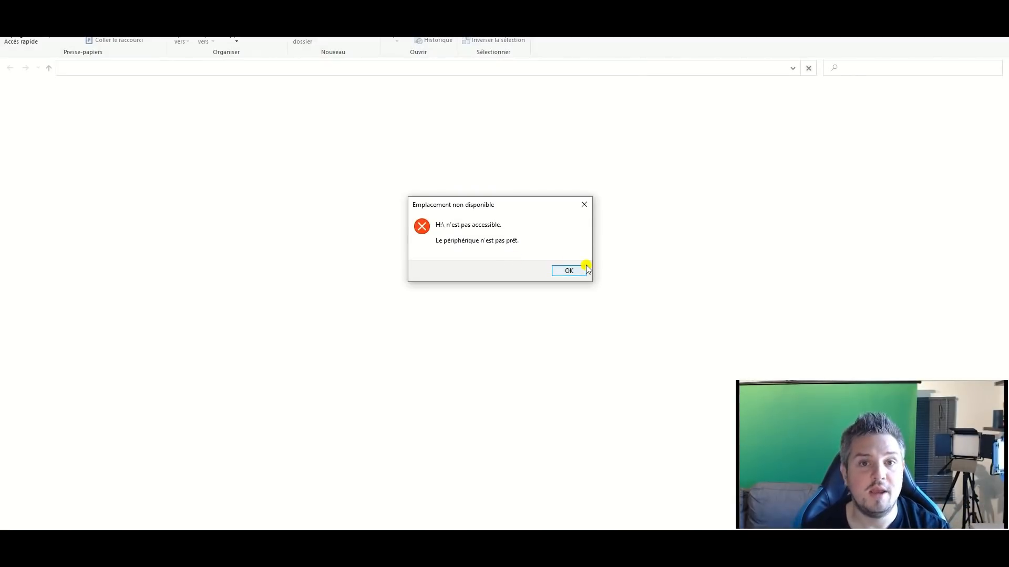
# Step: Dismiss the Windows drive access error and decline formatting the flashed USB drive's partitions G: and H:
pyautogui.click(567, 270)
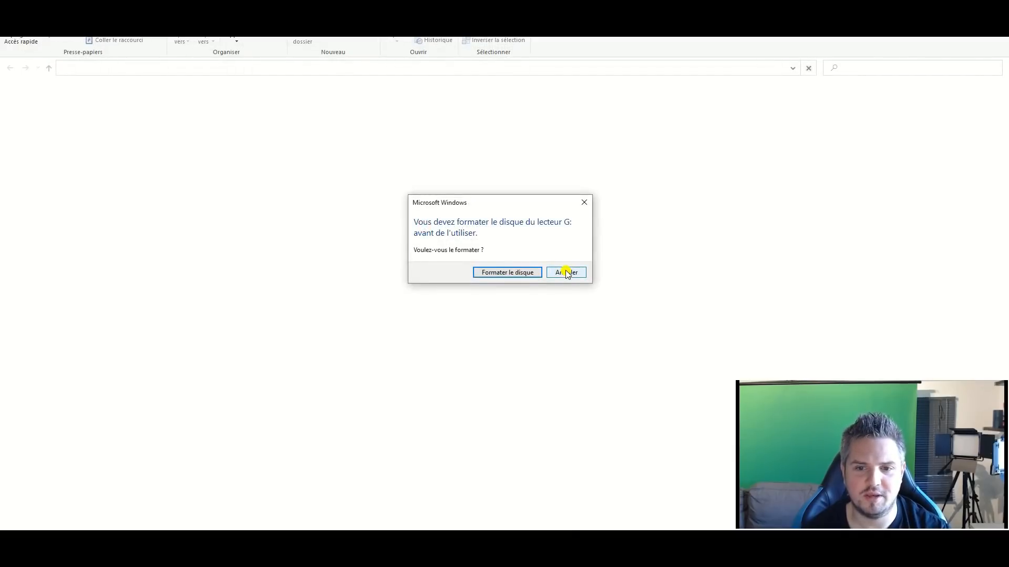
pyautogui.click(574, 274)
pyautogui.click(622, 275)
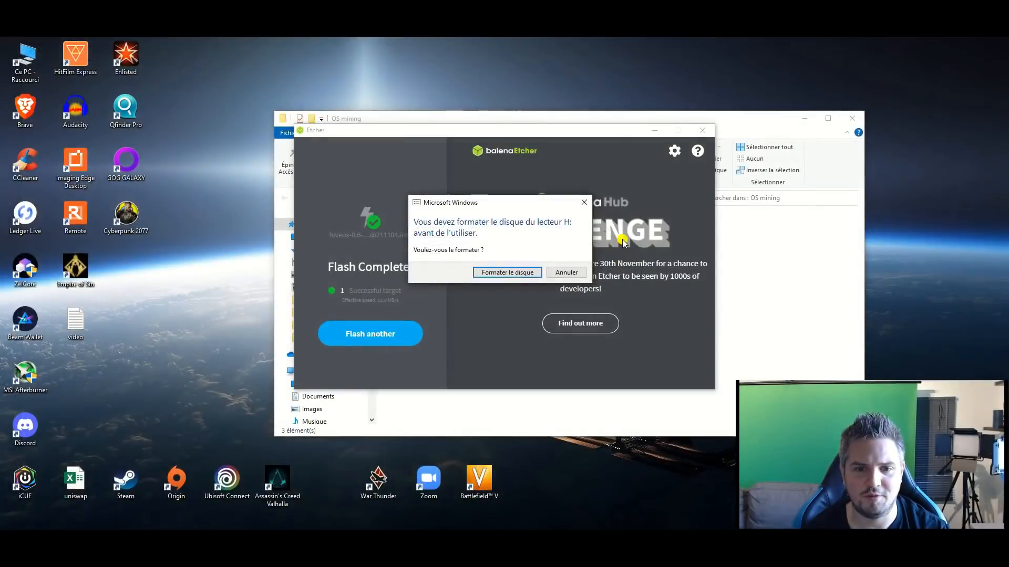
pyautogui.click(554, 274)
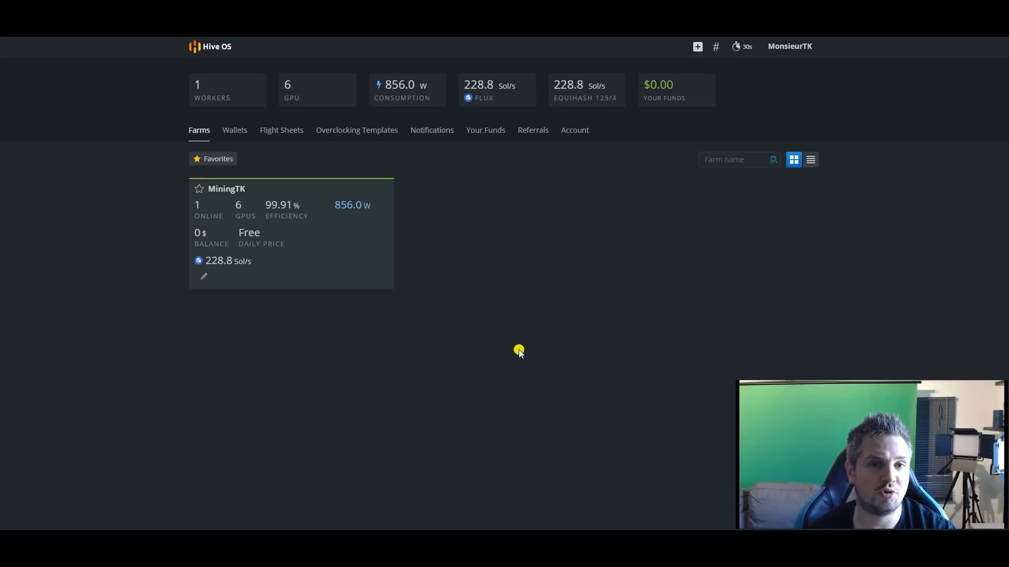
# Step: In the Hive OS dashboard, add a rig worker to the MiningTK farm using the Connect existing option
pyautogui.click(254, 210)
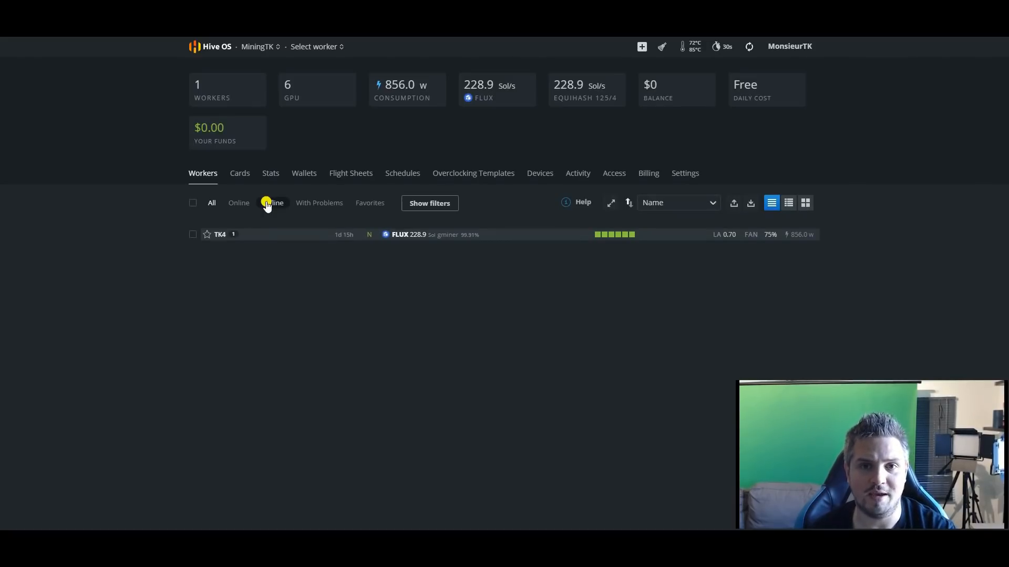
pyautogui.click(641, 49)
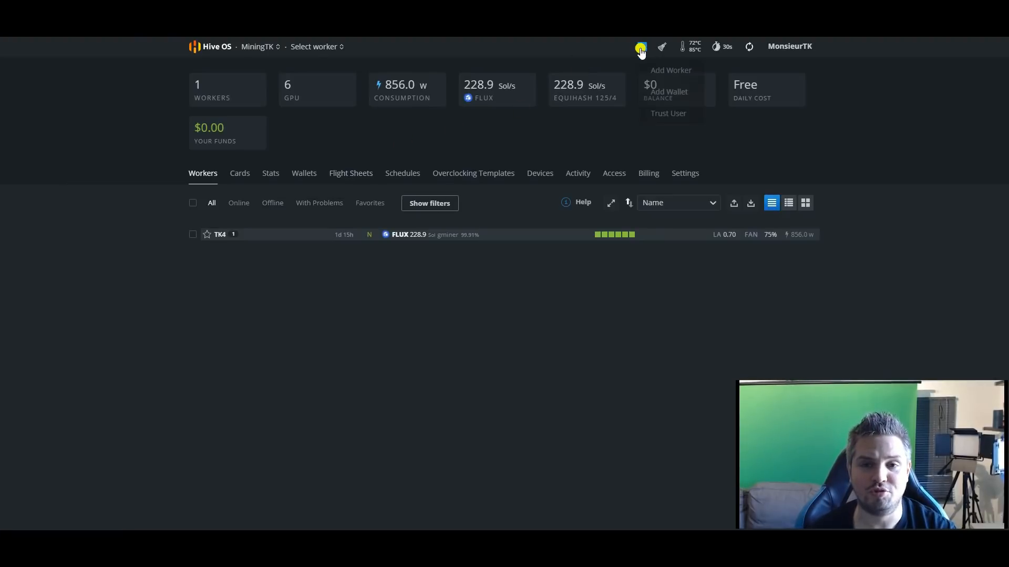
pyautogui.click(669, 70)
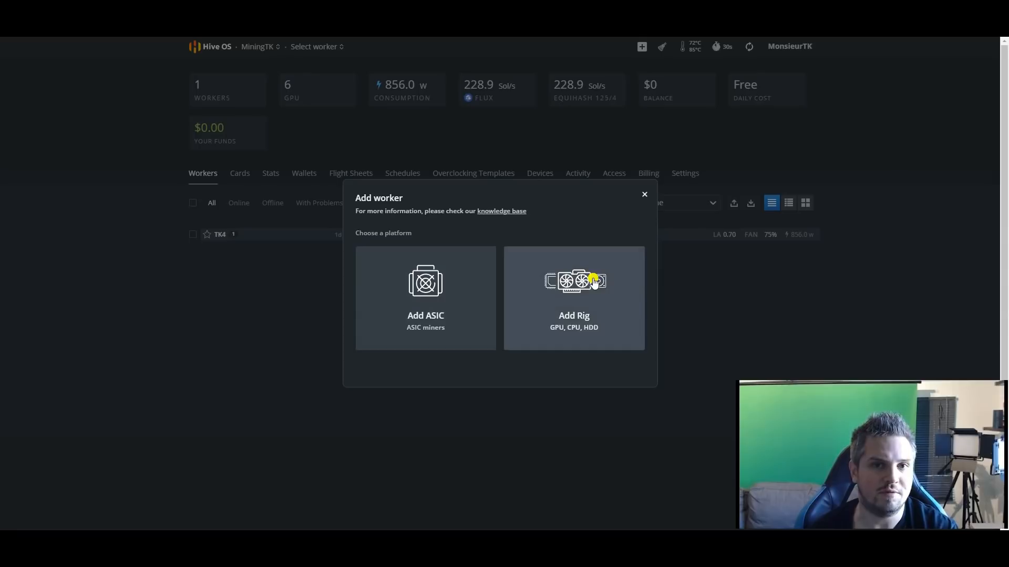
pyautogui.click(590, 296)
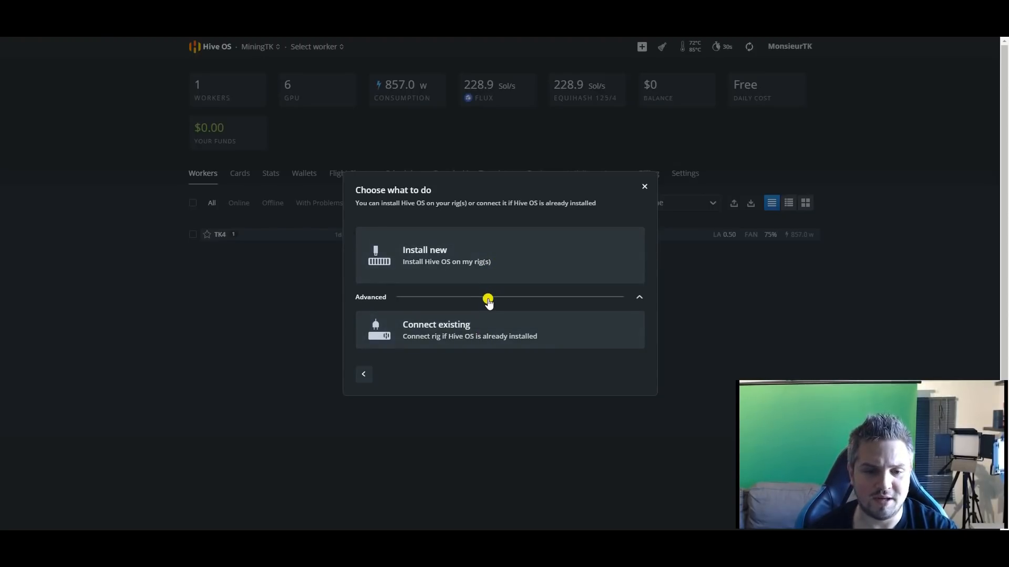
pyautogui.click(476, 333)
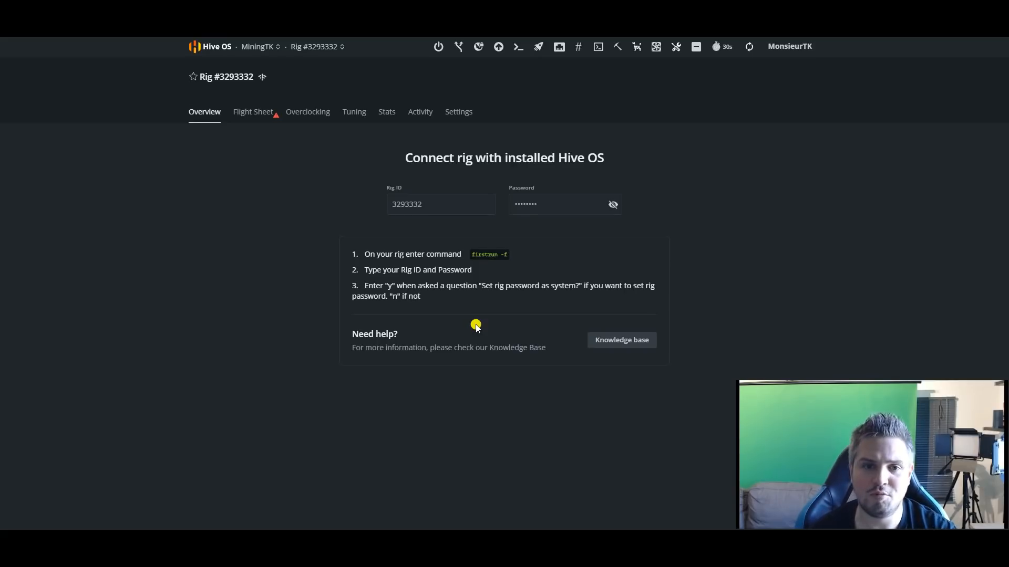
# Step: Download the rig.conf file from the new rig's settings and save it in the OS mining folder
pyautogui.click(457, 116)
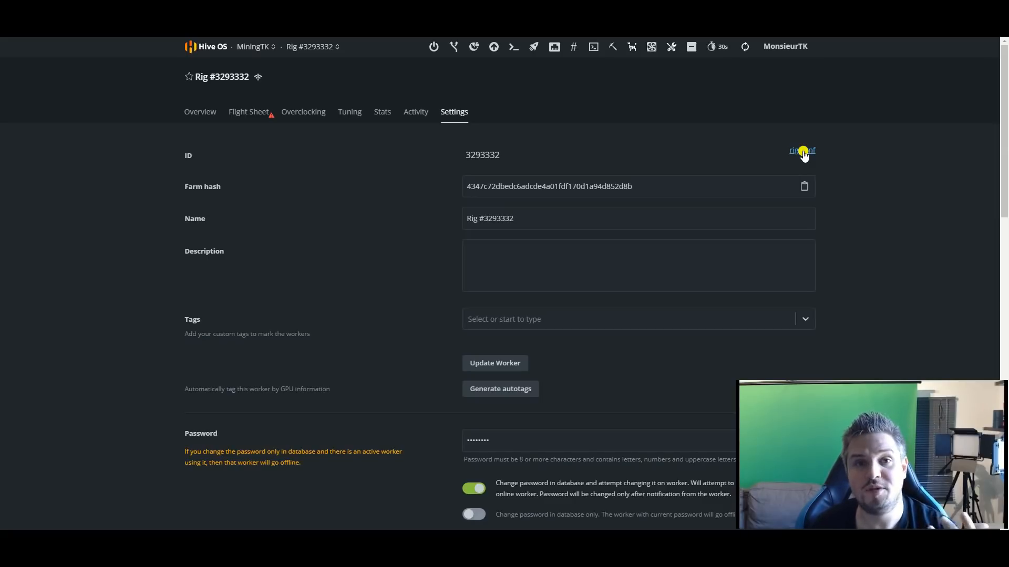
pyautogui.click(803, 152)
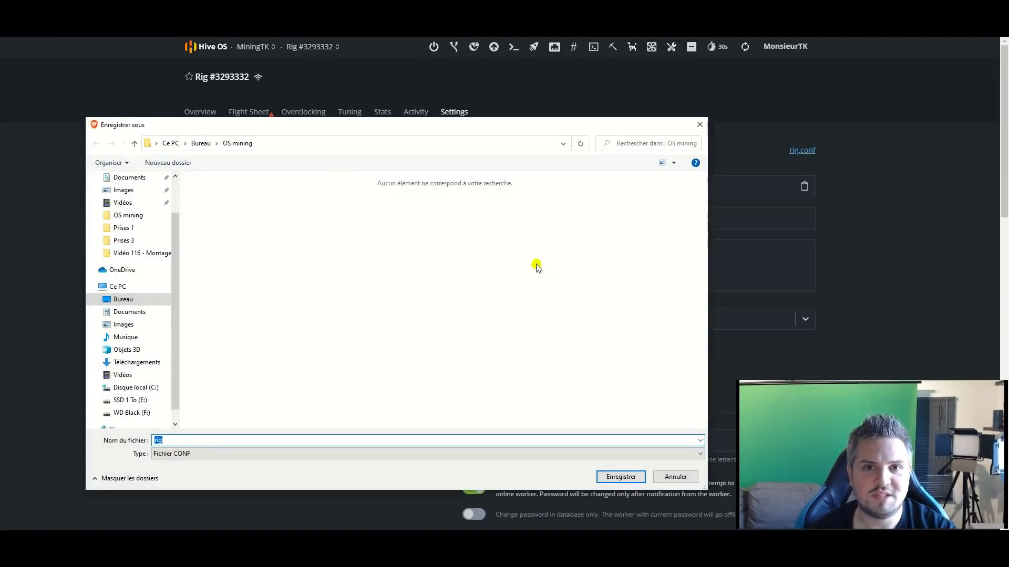
pyautogui.click(626, 477)
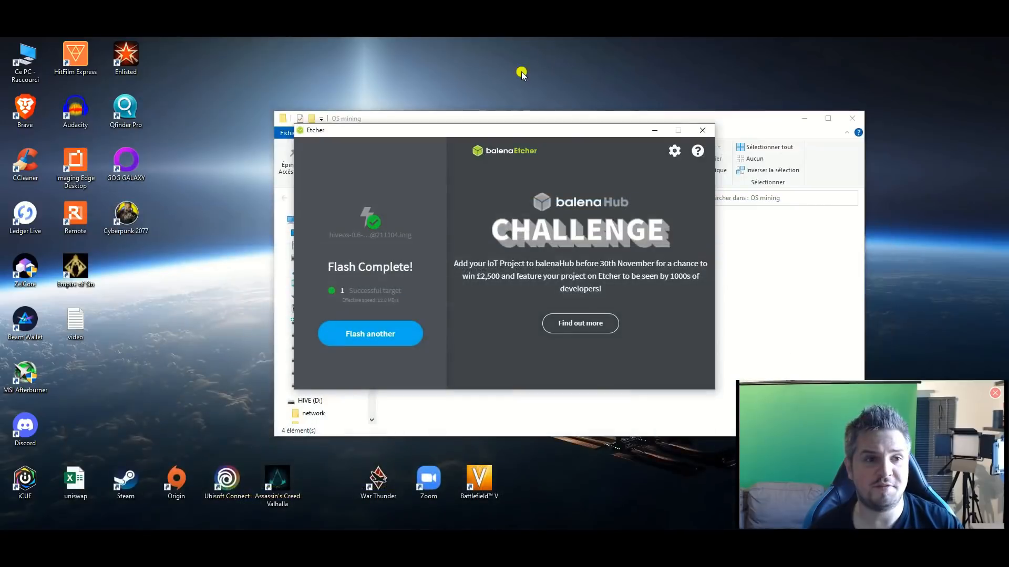
# Step: Open the HIVE (D:) drive of the flashed USB stick from Ce PC in File Explorer
pyautogui.doubleClick(39, 66)
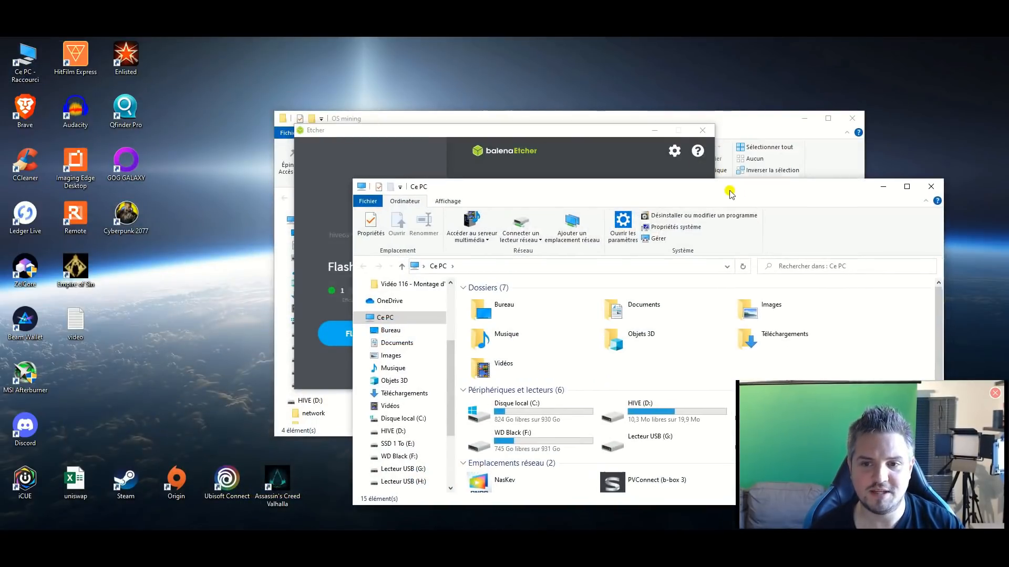
pyautogui.moveTo(729, 193); pyautogui.dragTo(605, 108)
pyautogui.moveTo(520, 334)
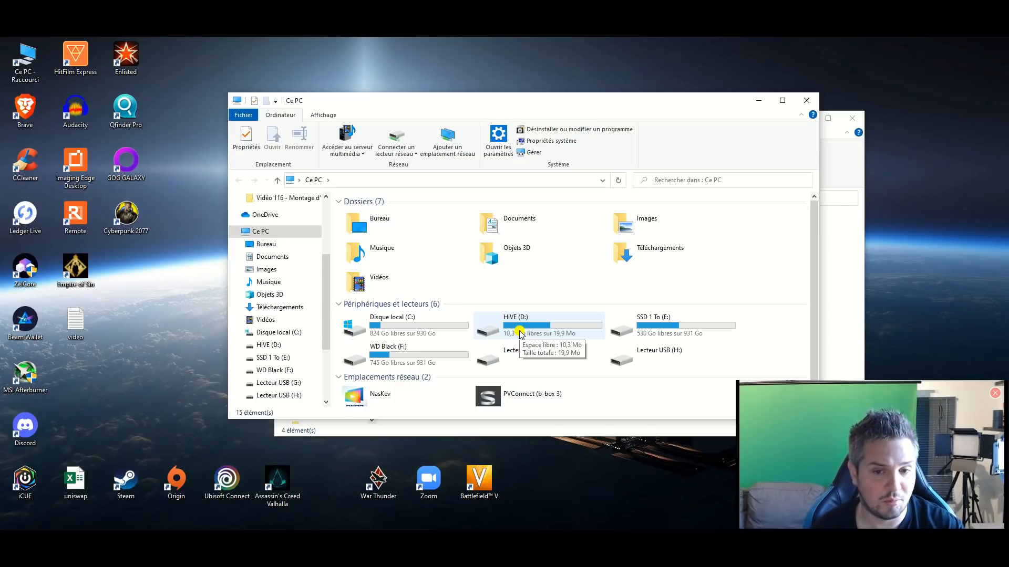
pyautogui.doubleClick(520, 332)
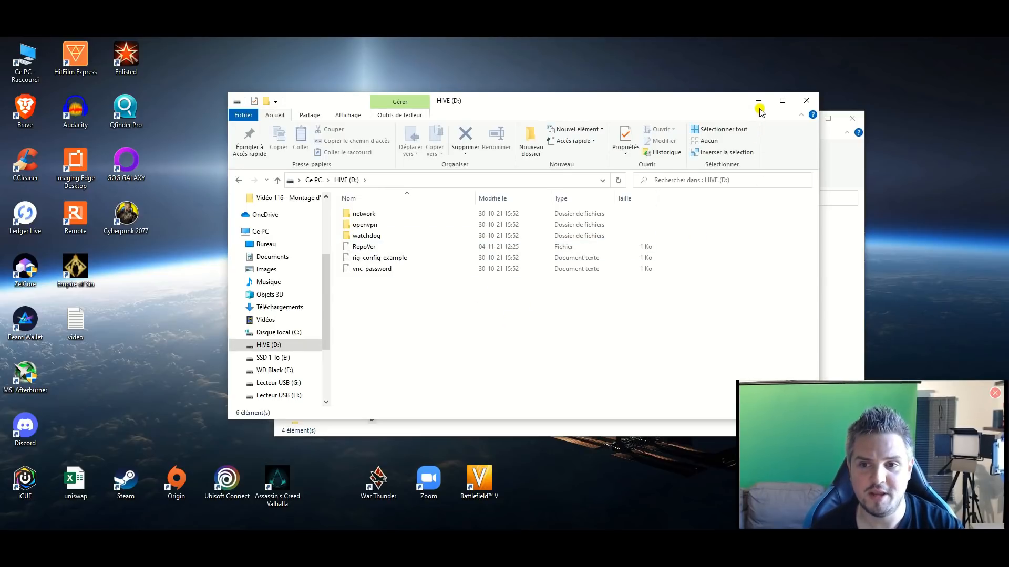
# Step: Close Etcher and copy the rig.conf file from the OS mining folder
pyautogui.click(701, 133)
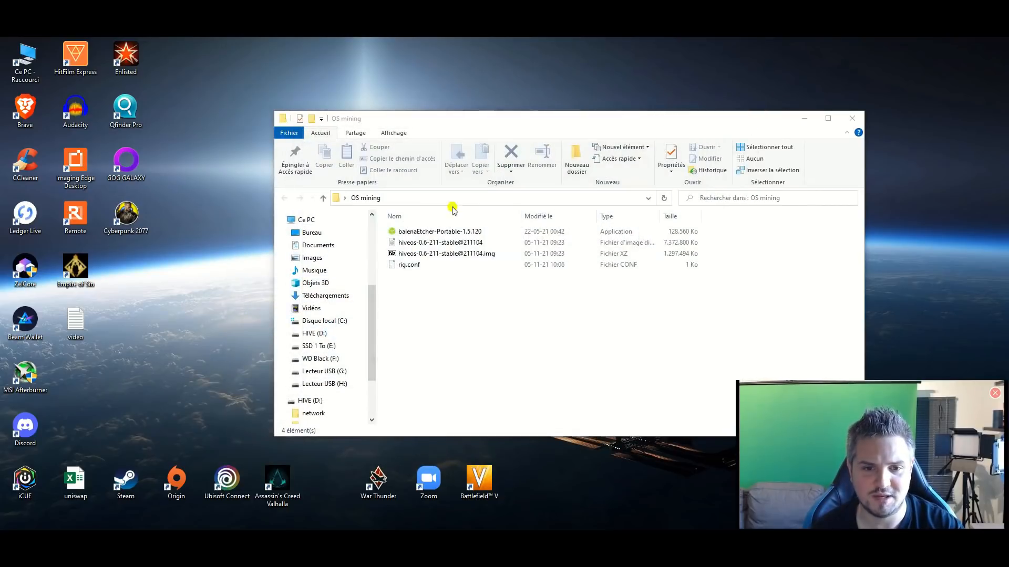
pyautogui.rightClick(408, 267)
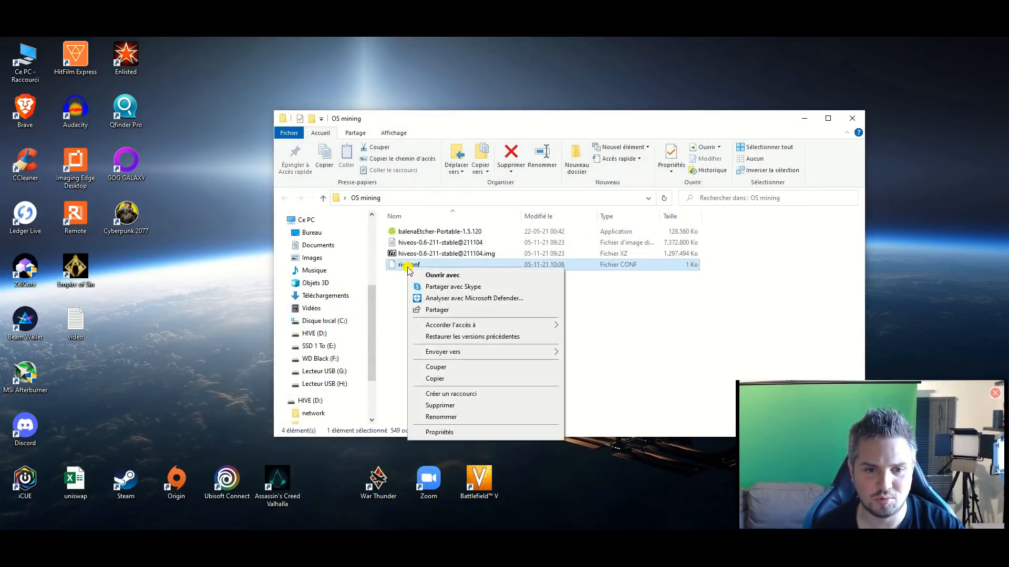
pyautogui.click(466, 378)
# Step: Paste the copied rig.conf file into the root of the HIVE (D:) drive
pyautogui.click(271, 541)
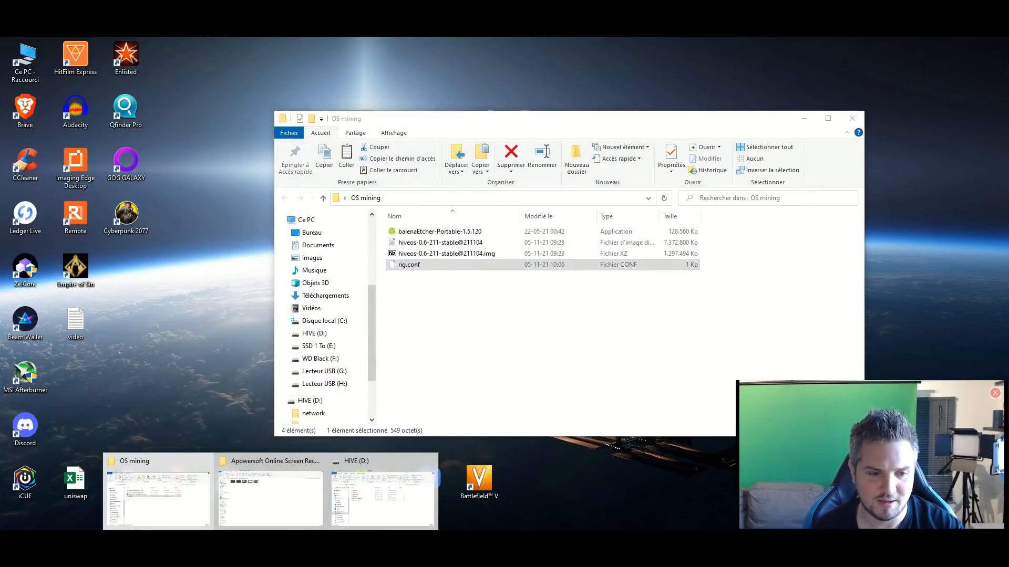
pyautogui.click(174, 515)
pyautogui.click(270, 541)
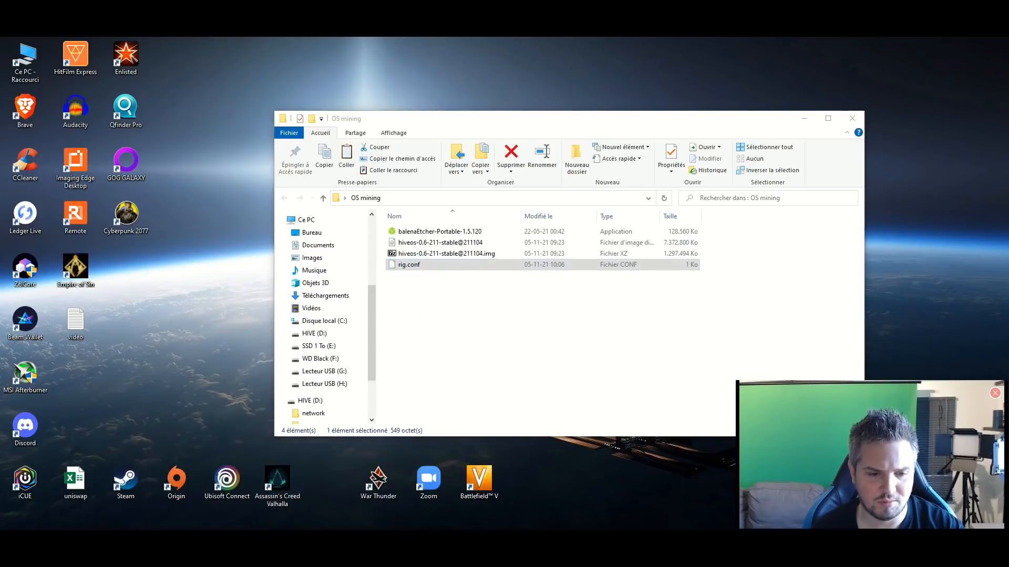
pyautogui.click(351, 498)
pyautogui.rightClick(427, 306)
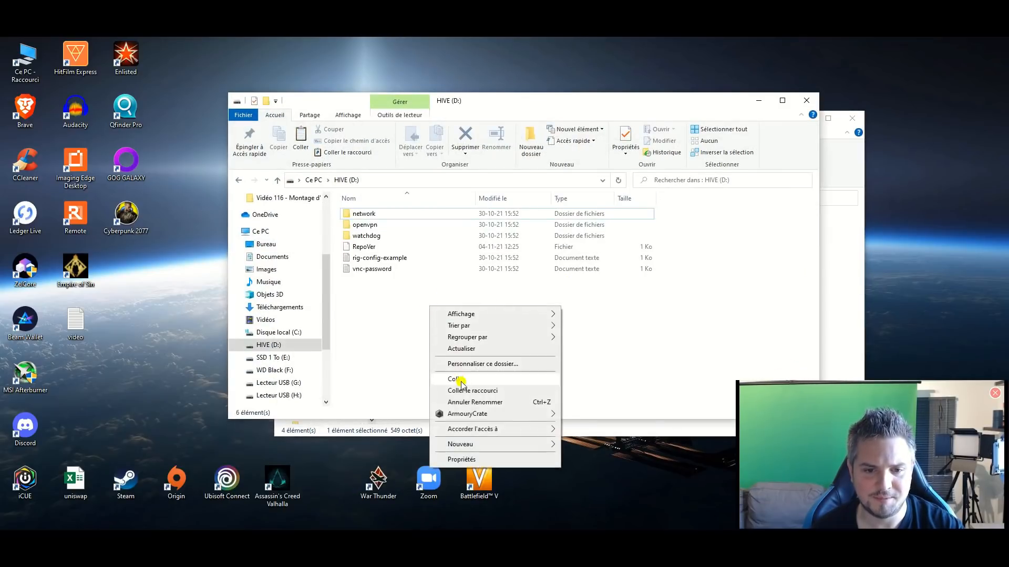
pyautogui.click(461, 385)
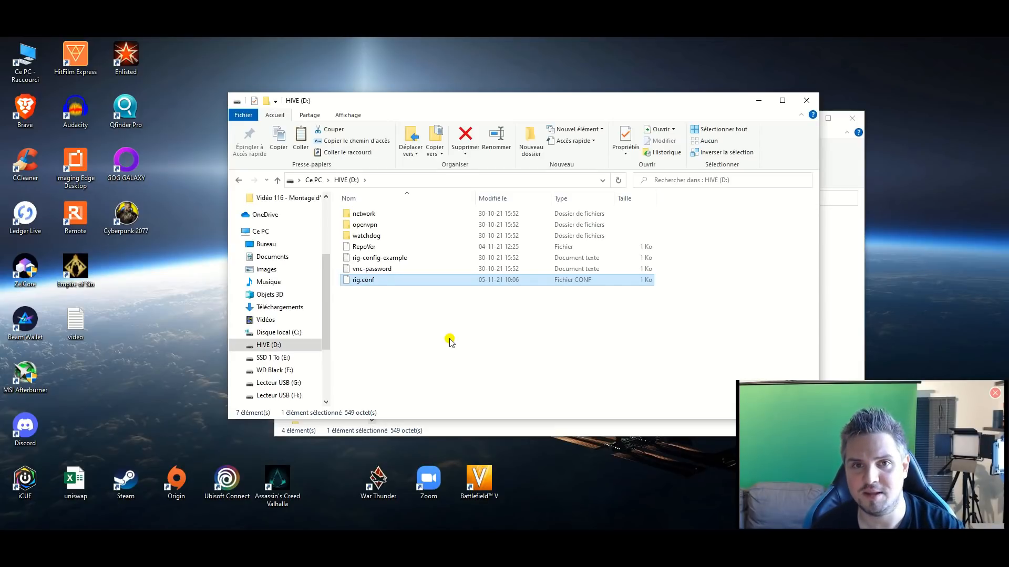
pyautogui.click(434, 380)
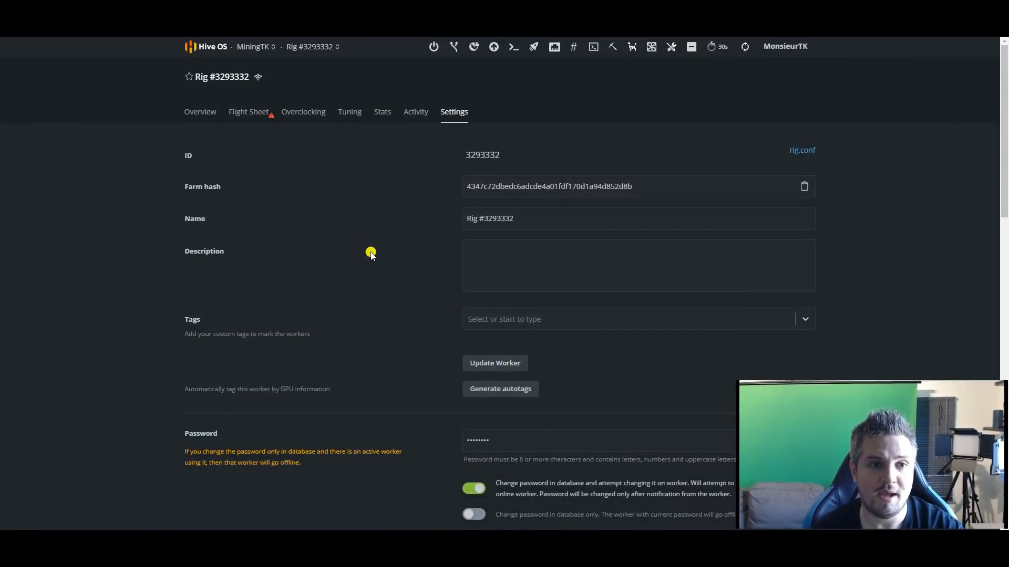
# Step: Return to the Hive OS home dashboard and open the account's global wallets
pyautogui.click(204, 47)
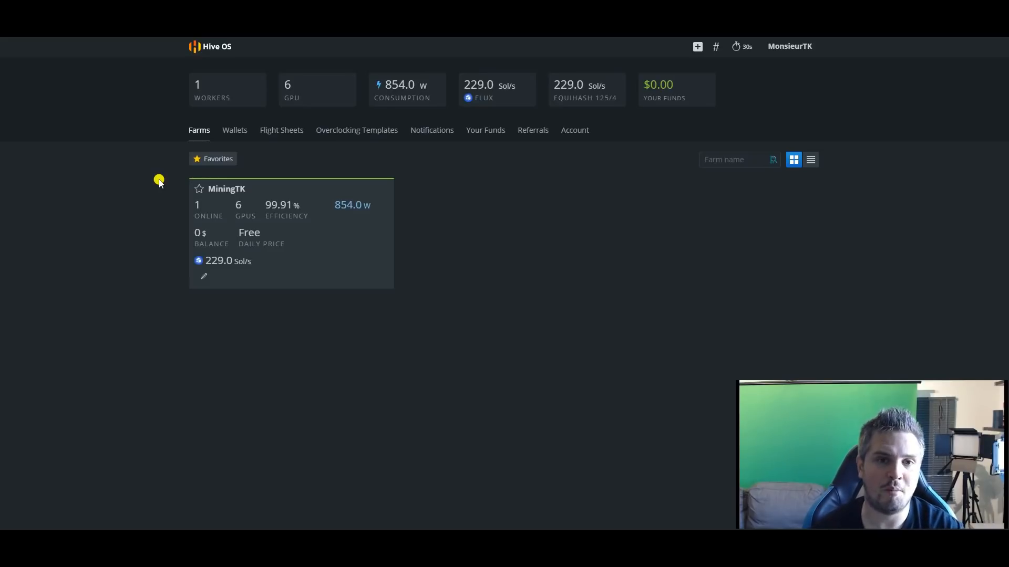
pyautogui.click(235, 129)
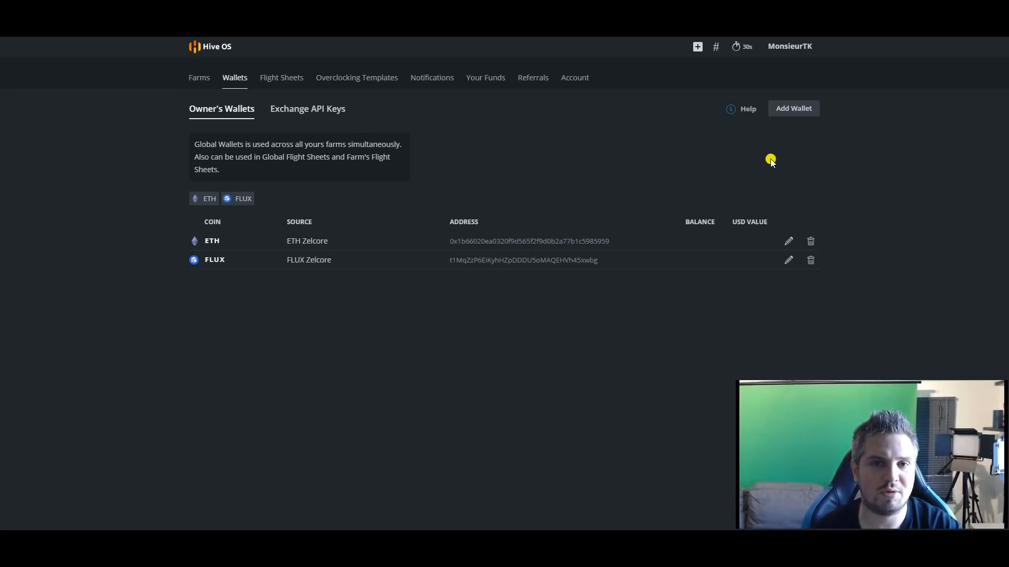
pyautogui.scroll(-2, 770, 158)
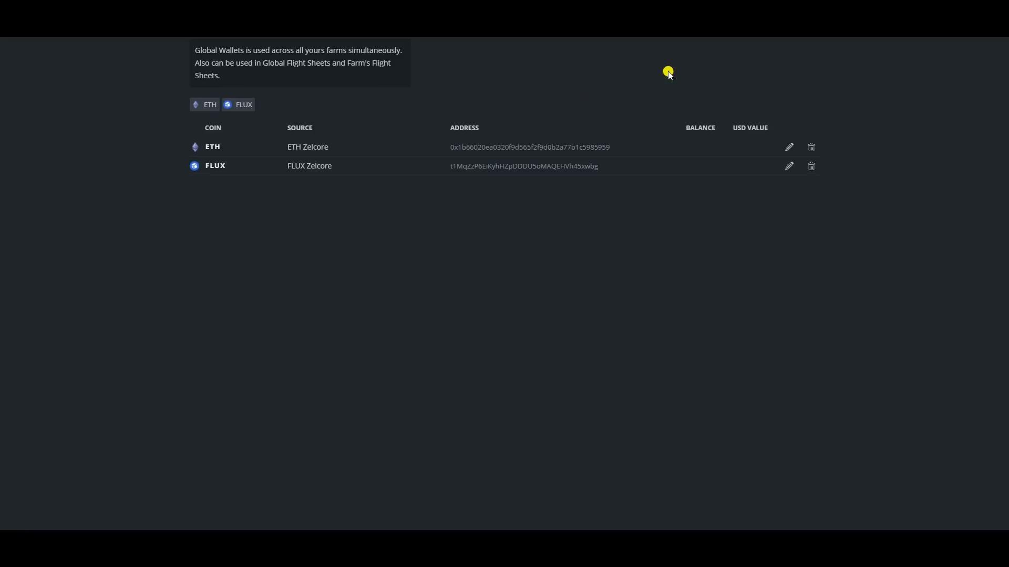
# Step: Start adding a new wallet and choose RVN as its coin
pyautogui.click(805, 43)
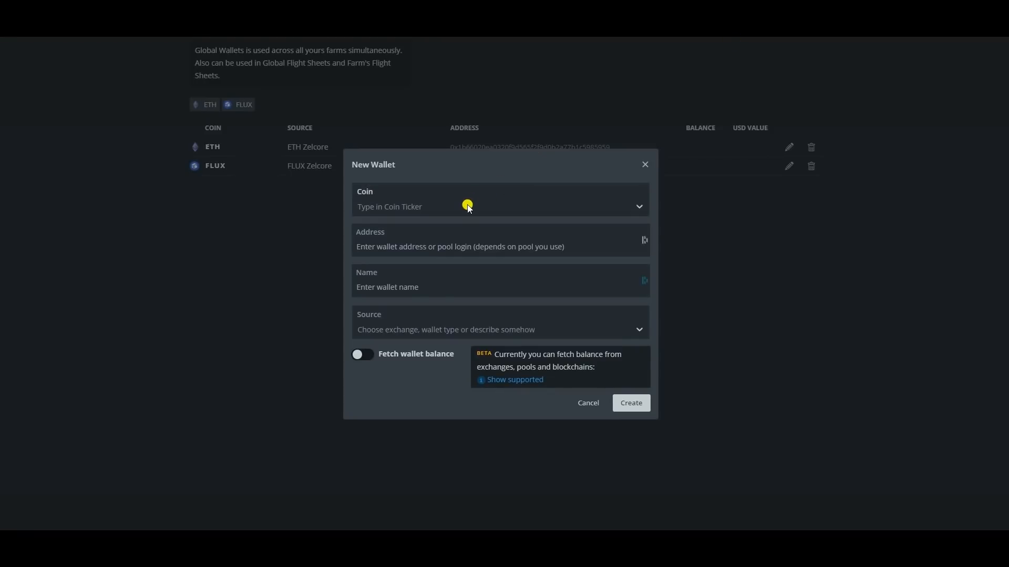
pyautogui.click(438, 204)
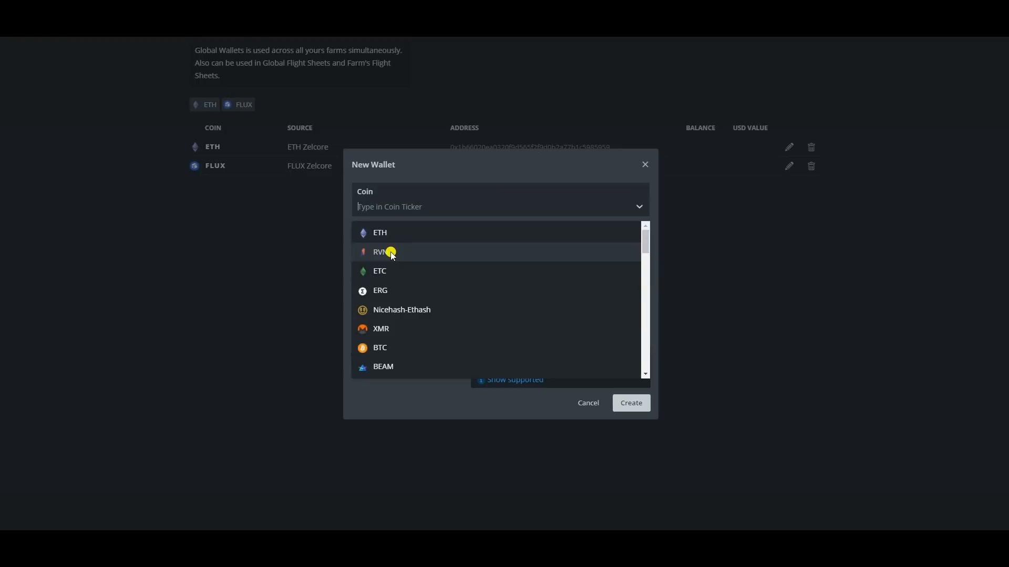
pyautogui.scroll(-5, 439, 309)
pyautogui.scroll(3, 416, 277)
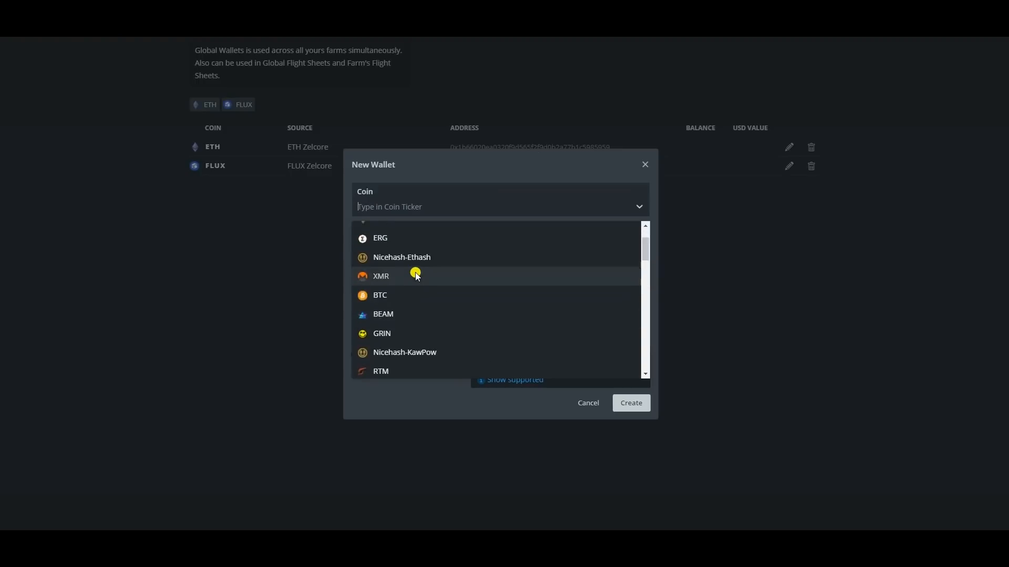
pyautogui.scroll(2, 412, 239)
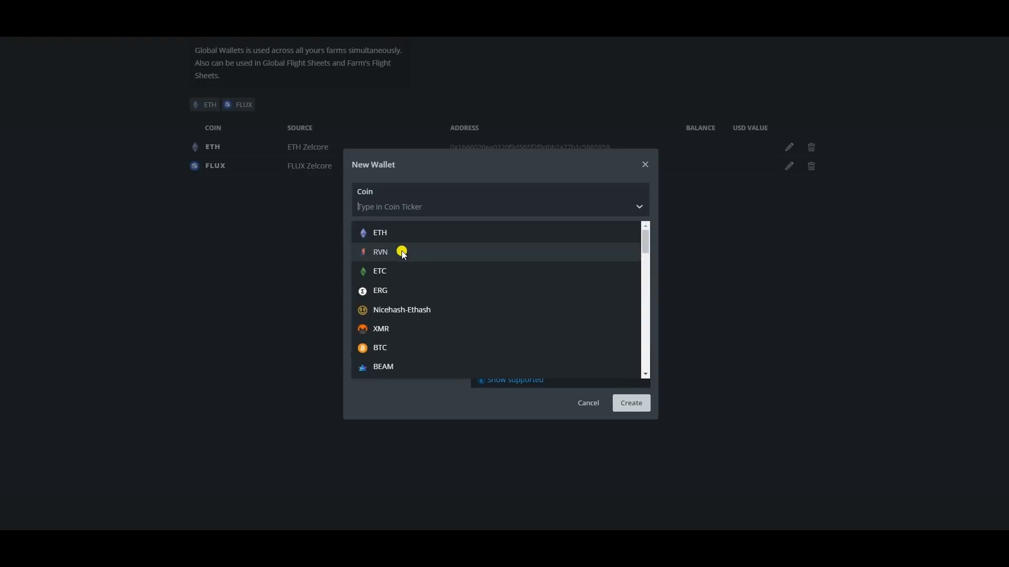
pyautogui.click(402, 252)
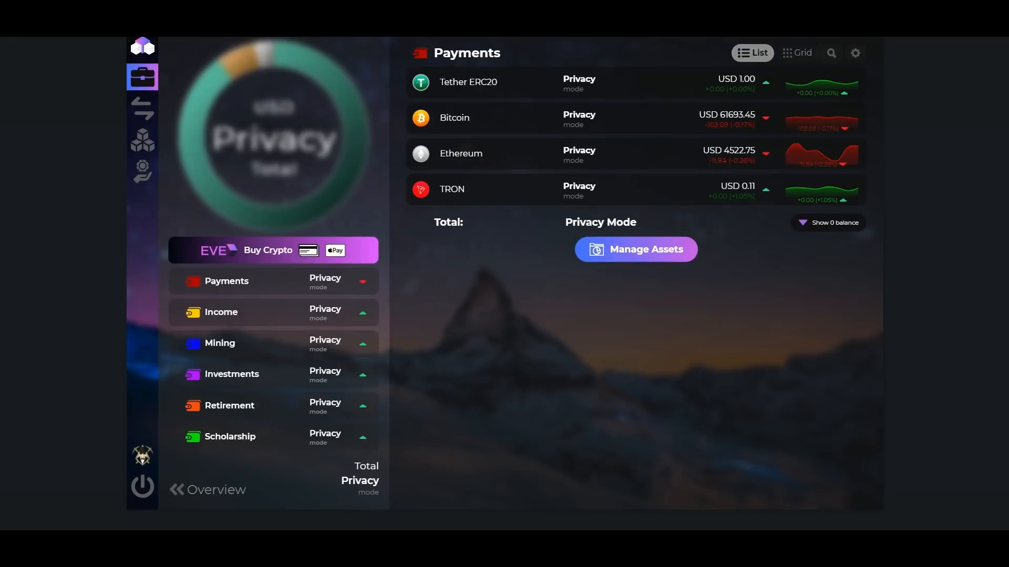
# Step: Copy the Ravencoin receive address from the Payments portfolio in Zelcore and paste it as the new Hive OS wallet's address
pyautogui.click(843, 227)
pyautogui.click(451, 227)
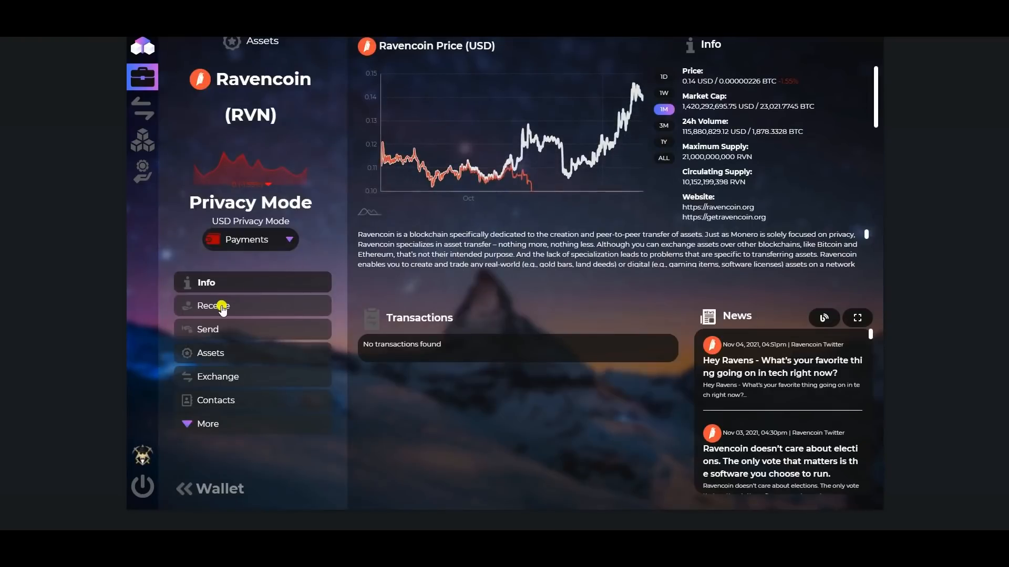
pyautogui.click(221, 308)
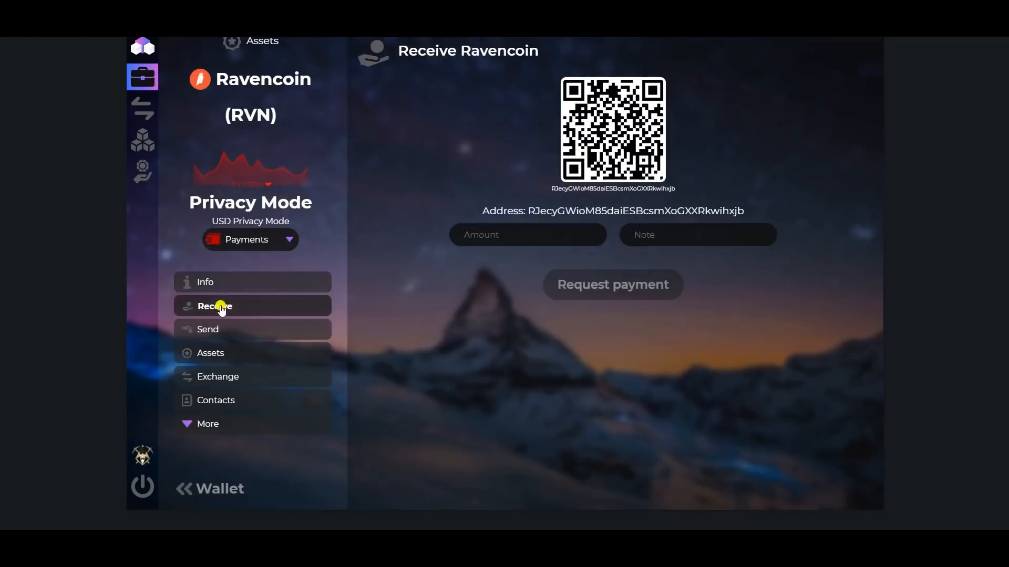
pyautogui.click(592, 191)
pyautogui.click(50, 283)
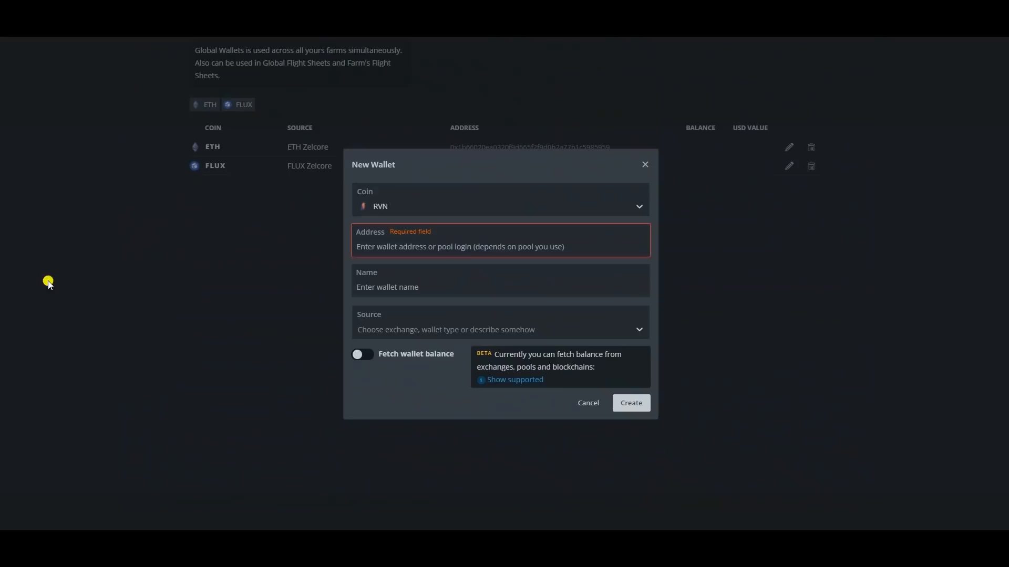
pyautogui.click(383, 249)
pyautogui.hotkey('ctrl', 'v')
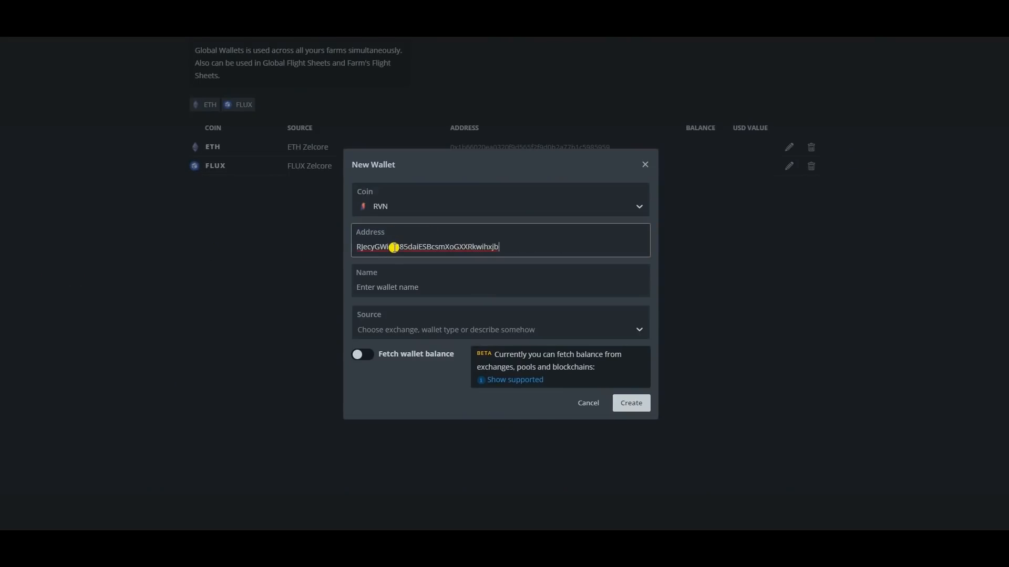
# Step: Name the new wallet RVN Zelcore, leave its source empty and create it
pyautogui.click(386, 288)
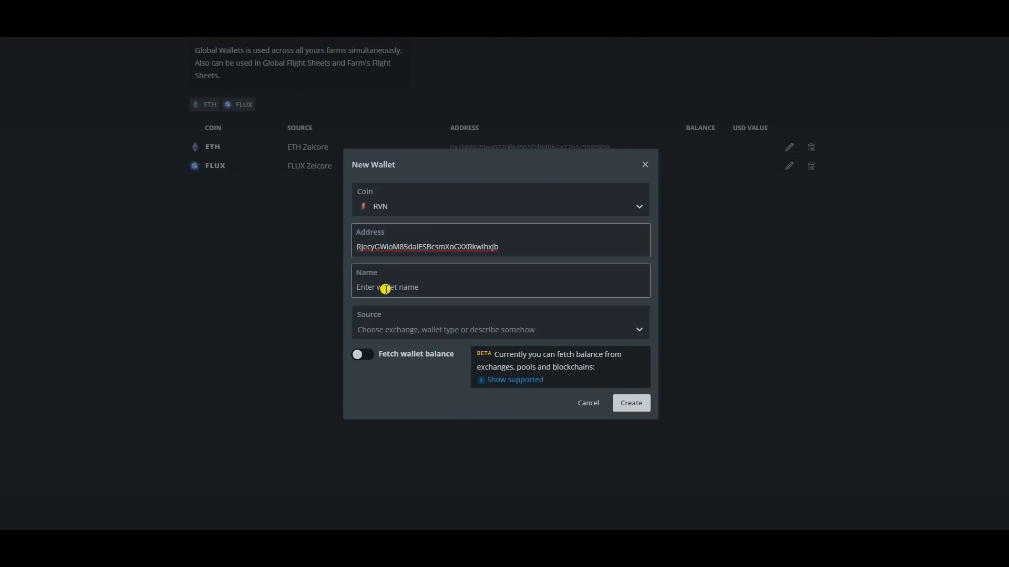
pyautogui.click(386, 288)
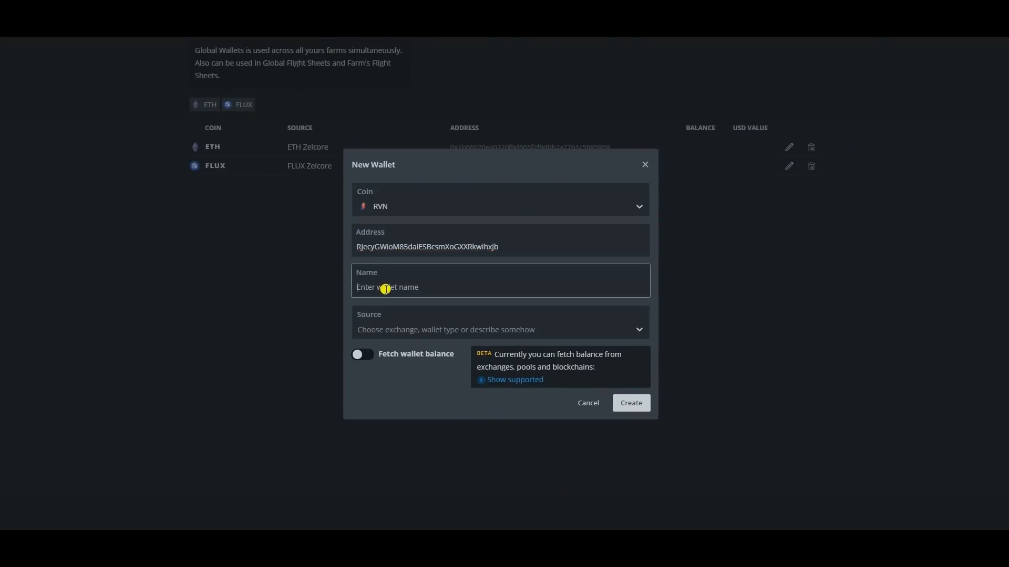
pyautogui.write('RVN Zelcore')
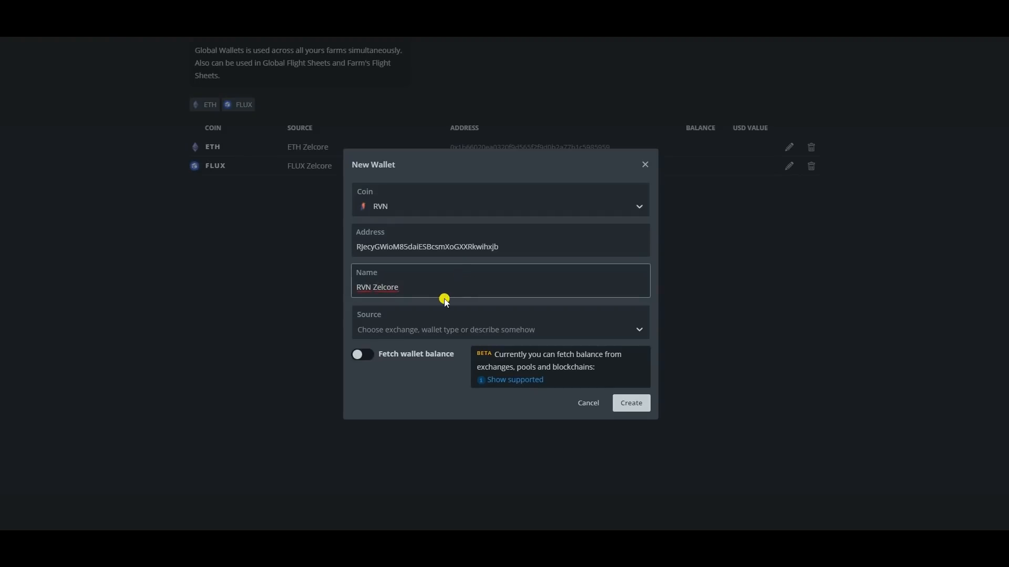
pyautogui.click(476, 332)
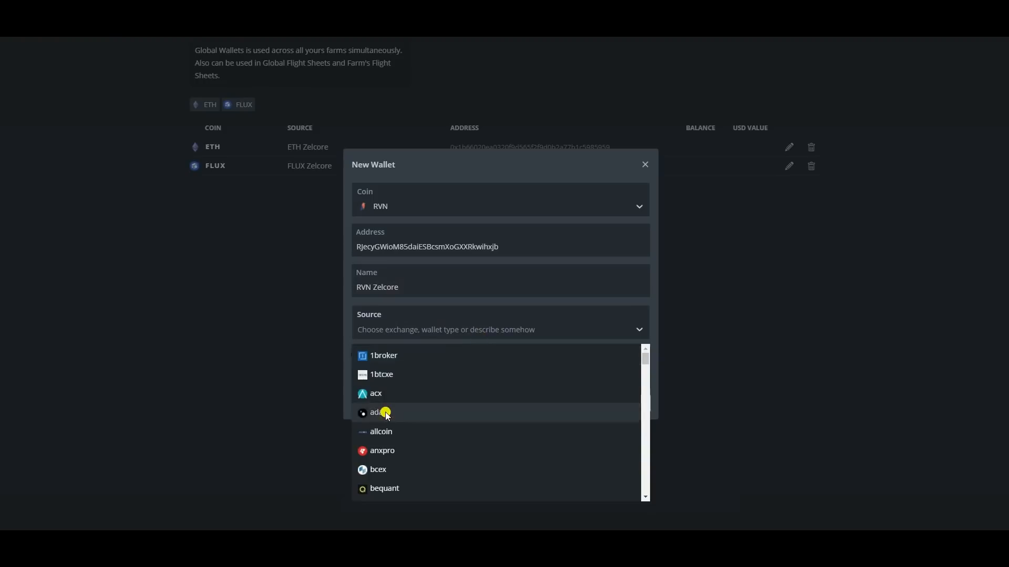
pyautogui.click(464, 330)
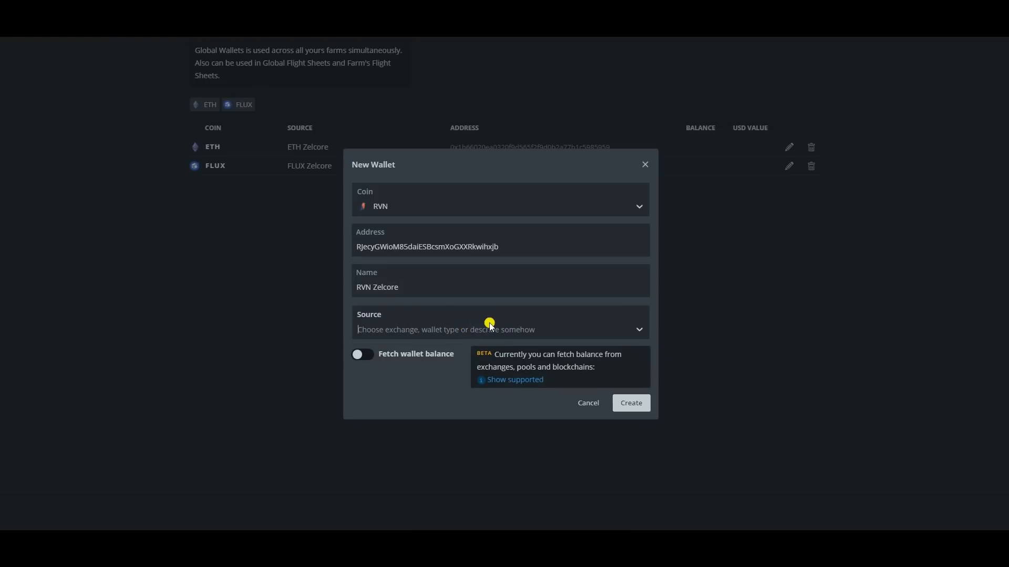
pyautogui.click(638, 409)
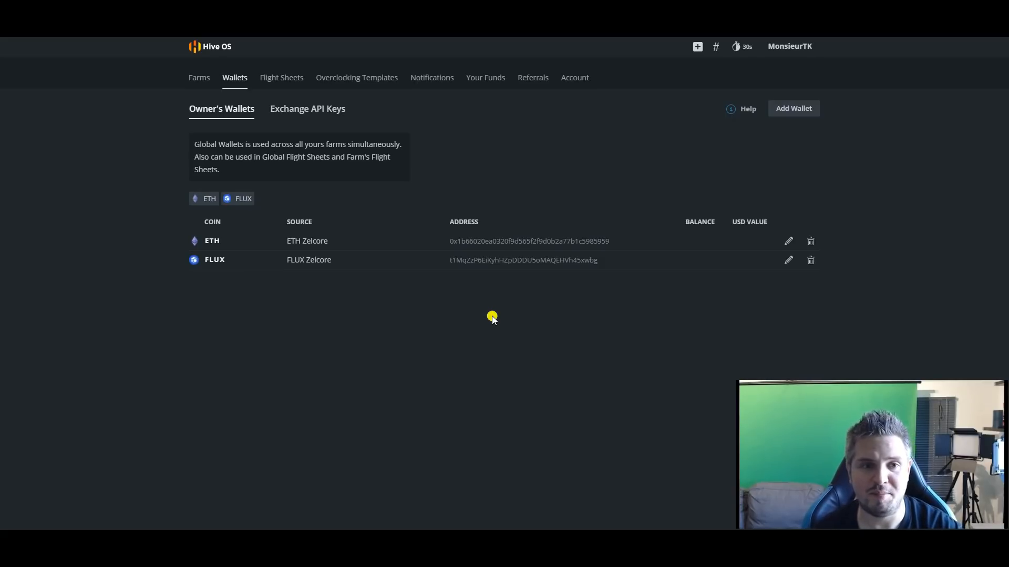
# Step: Start a new global flight sheet with ETH as the coin and ETH Zelcore as the wallet
pyautogui.click(274, 80)
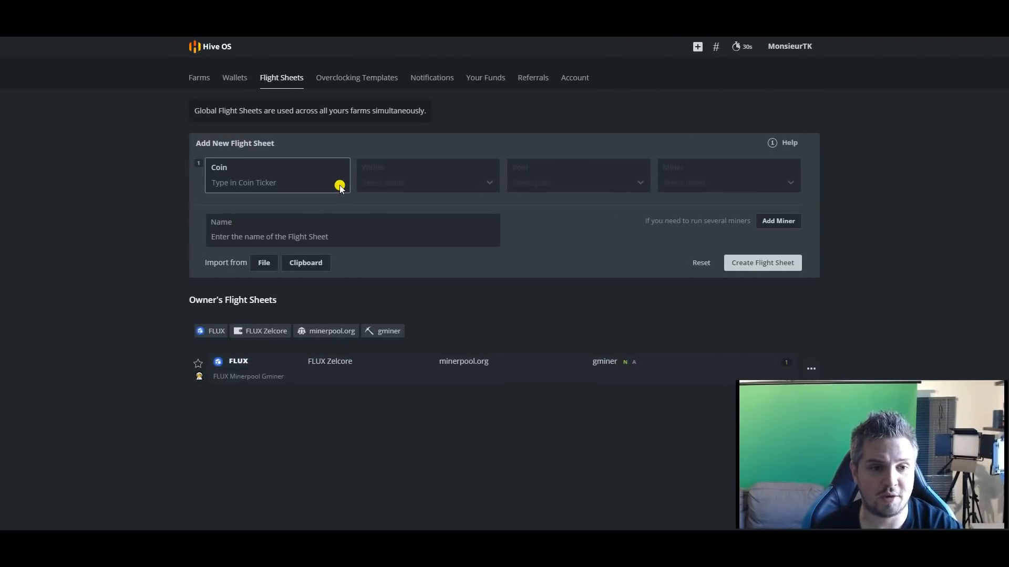
pyautogui.click(340, 188)
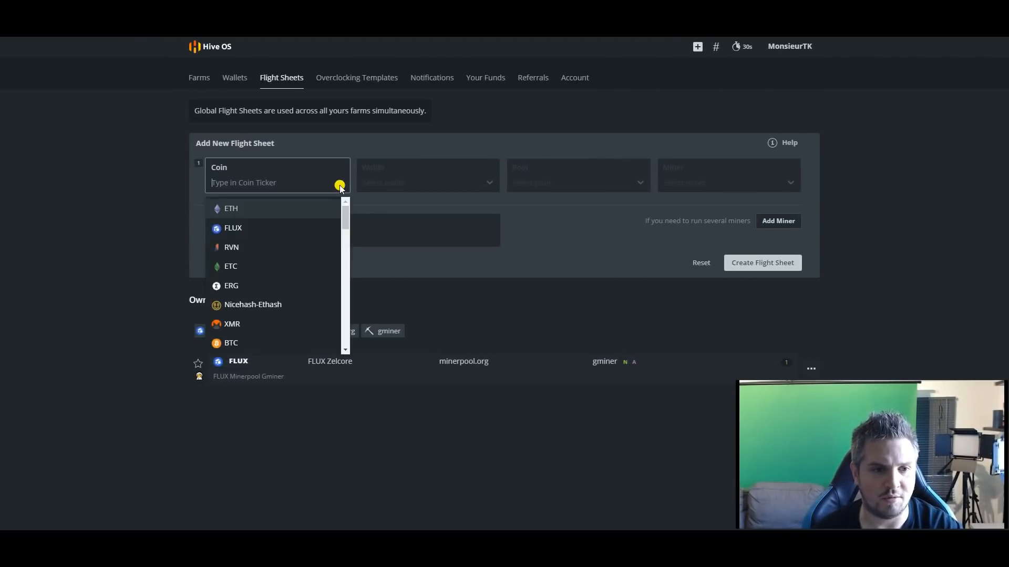
pyautogui.click(259, 208)
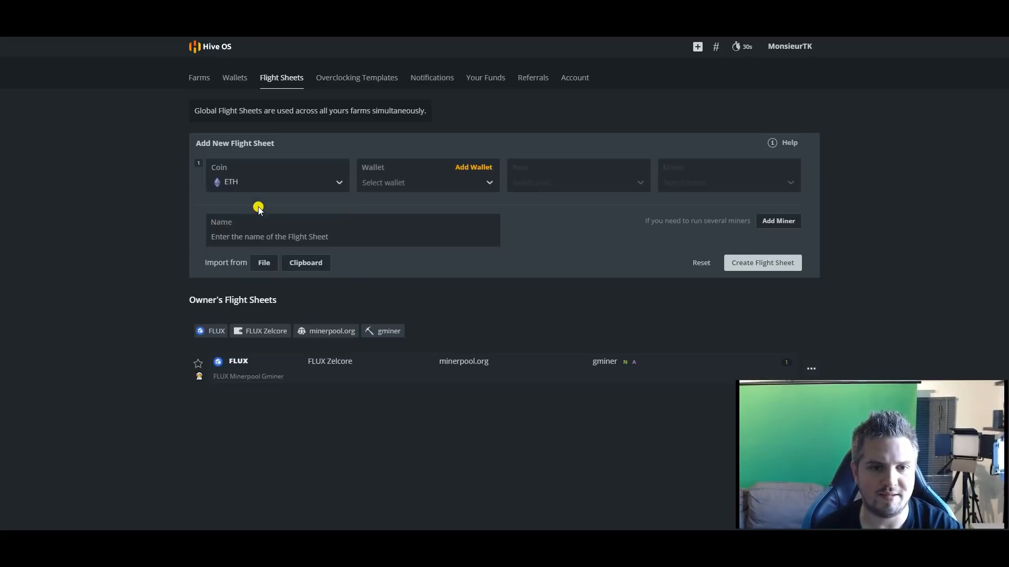
pyautogui.click(389, 184)
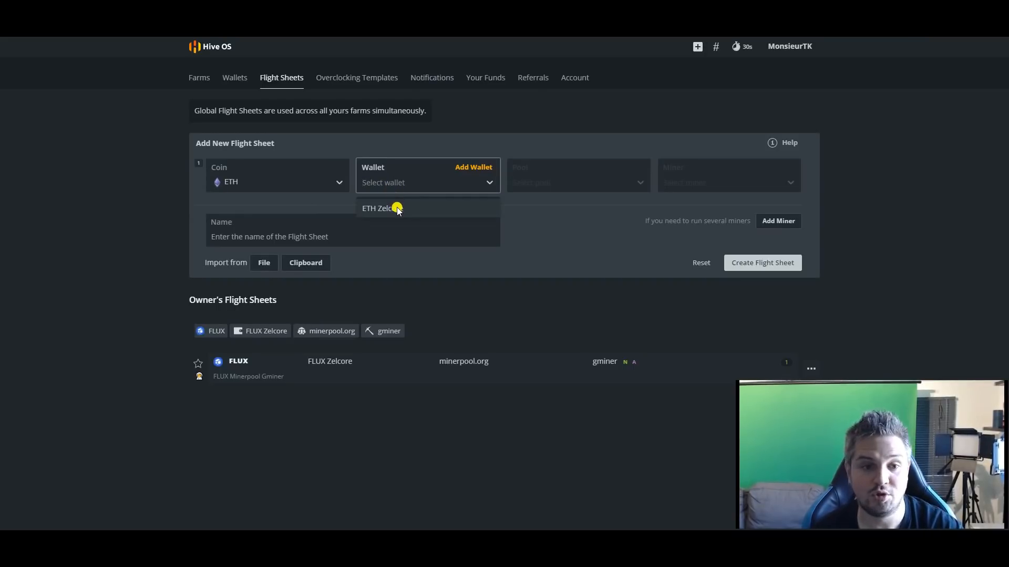
pyautogui.click(397, 209)
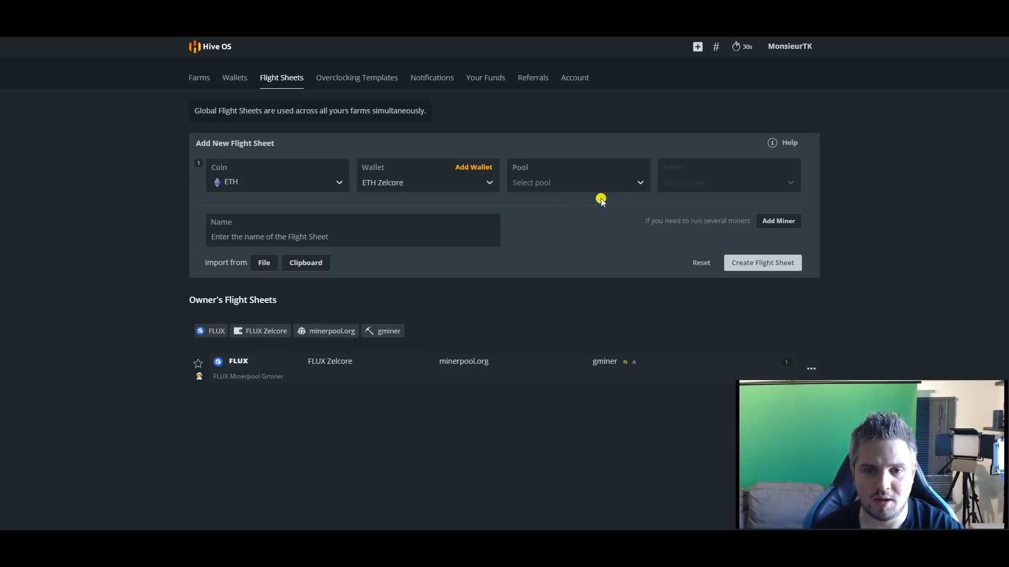
# Step: Choose Hiveon as the flight sheet's pool and apply its Europe server
pyautogui.click(637, 184)
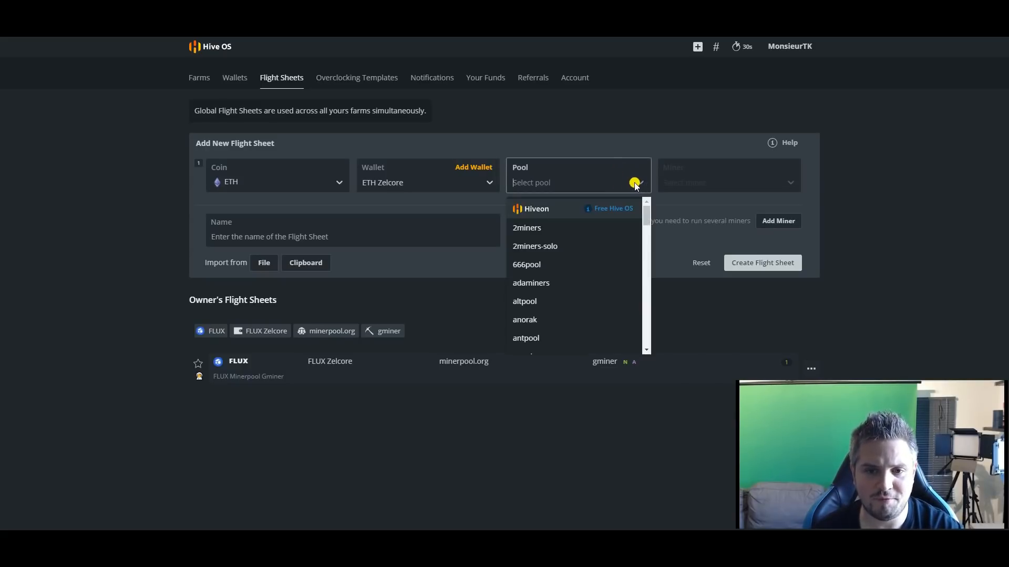
pyautogui.scroll(-9, 569, 237)
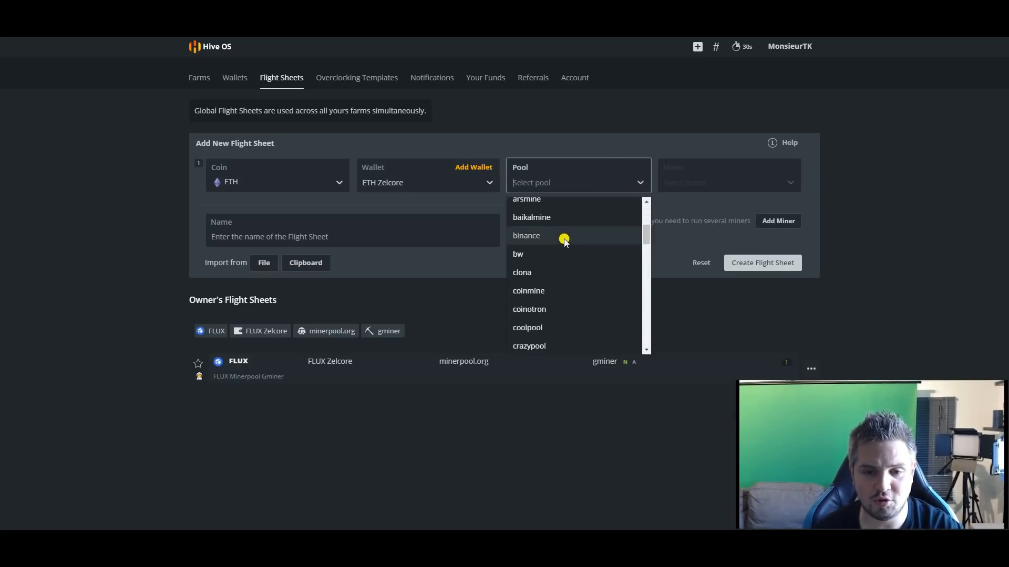
pyautogui.scroll(-2, 568, 269)
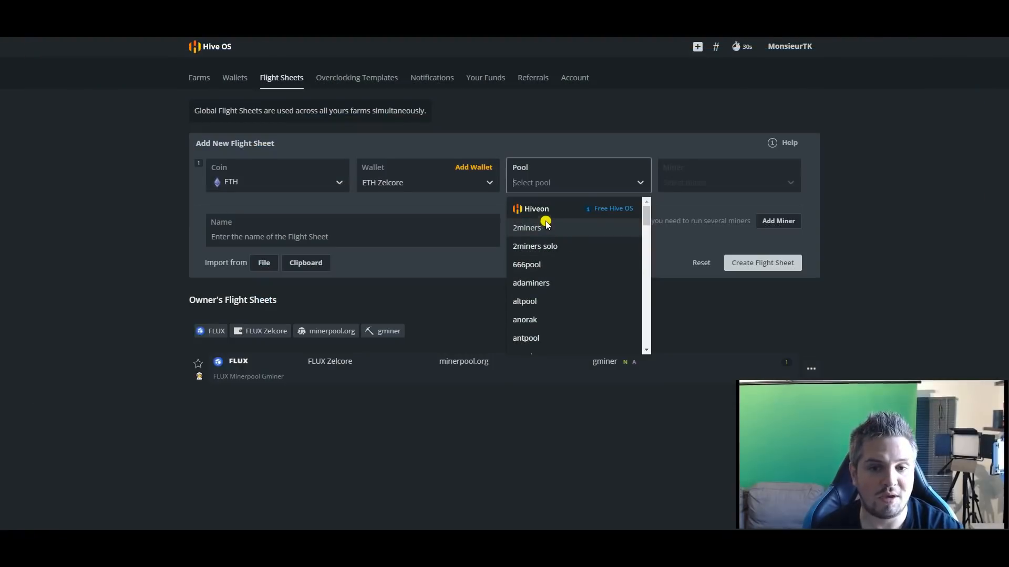
pyautogui.click(547, 208)
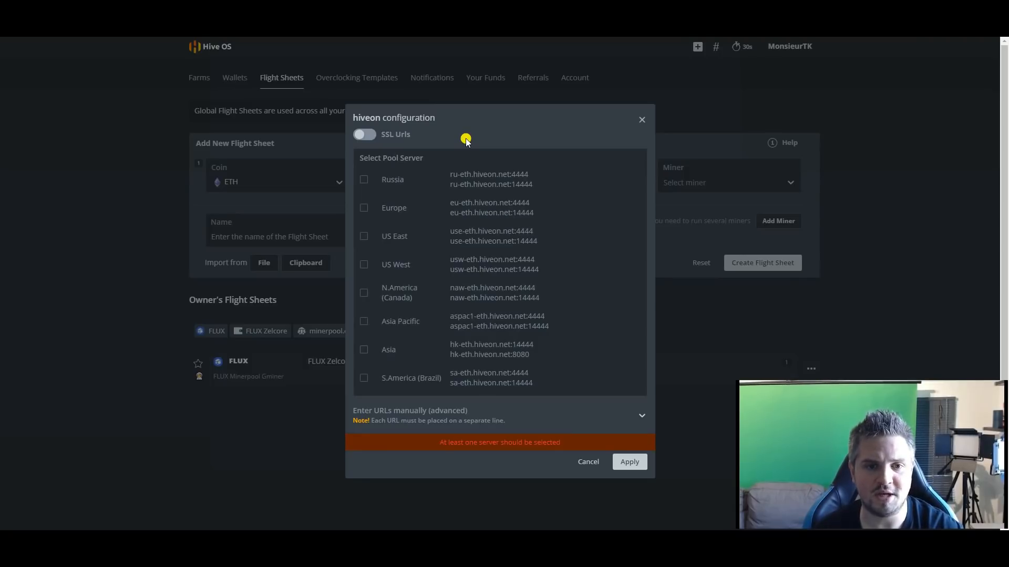
pyautogui.click(363, 208)
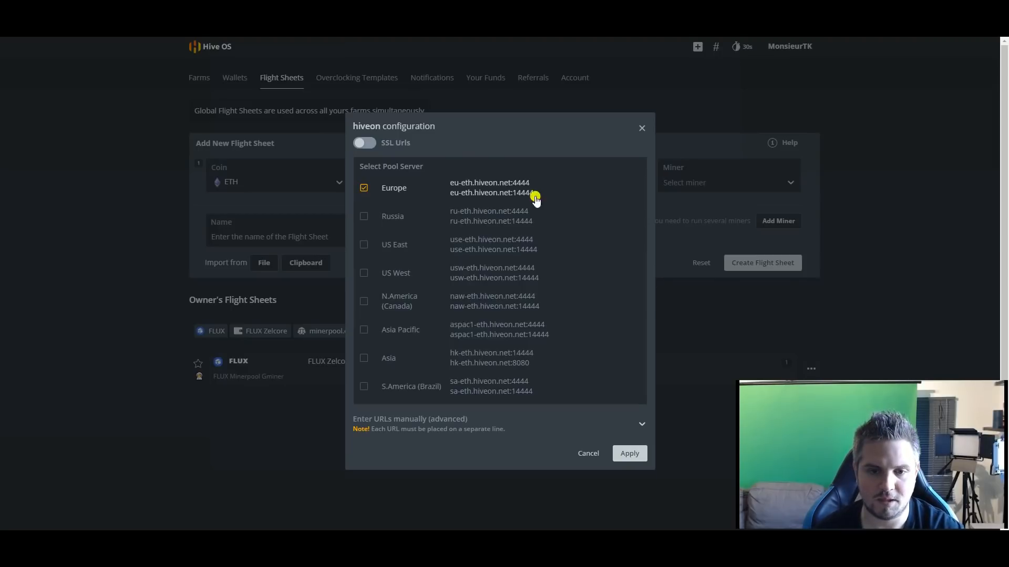
pyautogui.click(629, 454)
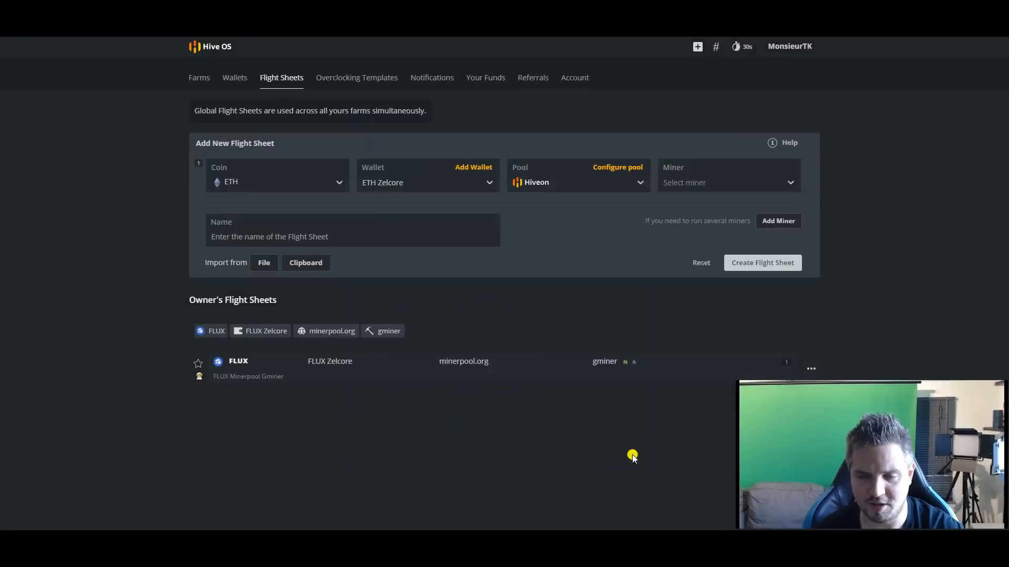
# Step: Choose PhoenixMiner as the flight sheet's miner, name the sheet ETH and create it
pyautogui.click(694, 184)
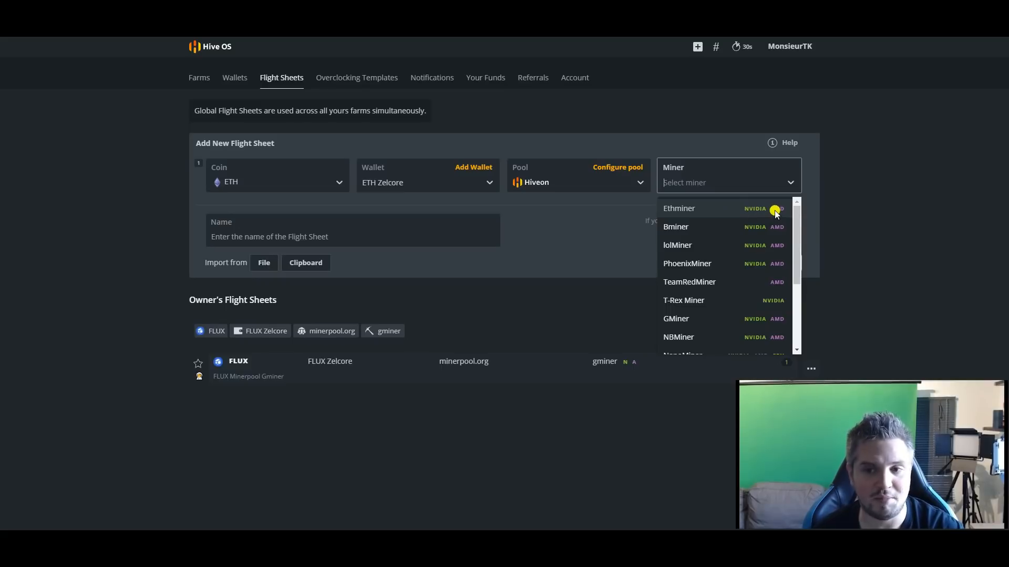
pyautogui.click(764, 265)
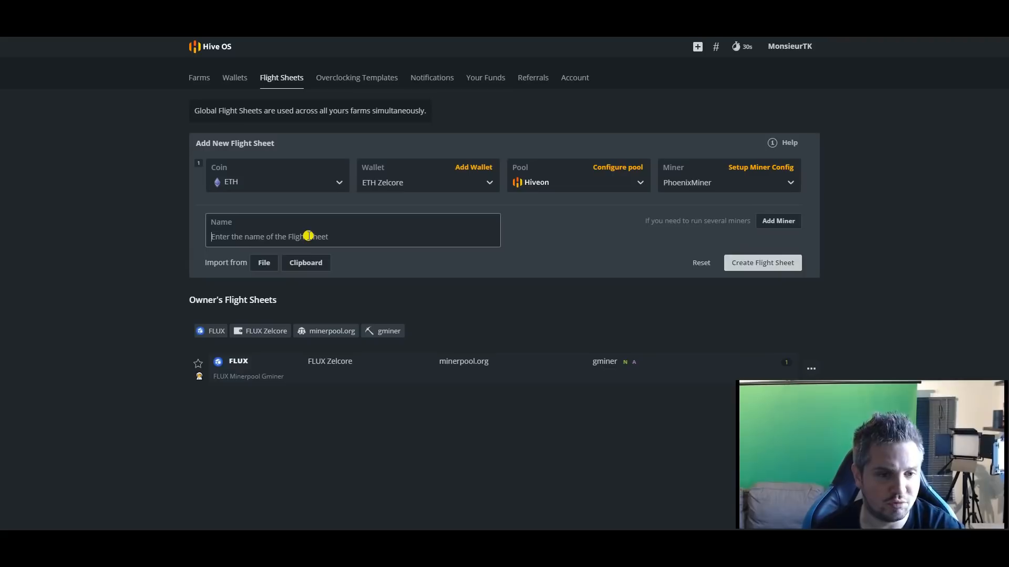
pyautogui.click(308, 236)
pyautogui.write('ETH')
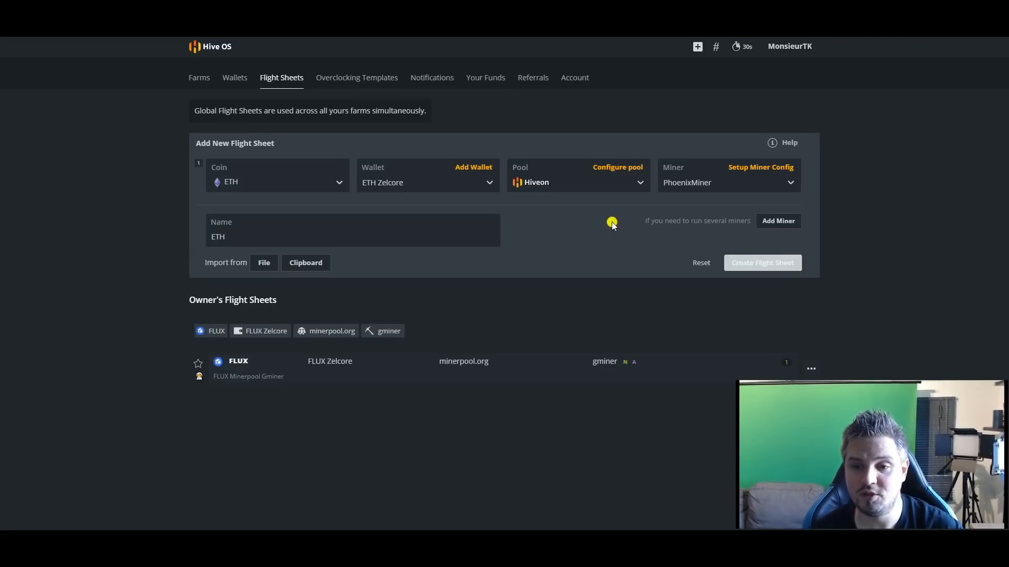
pyautogui.click(763, 263)
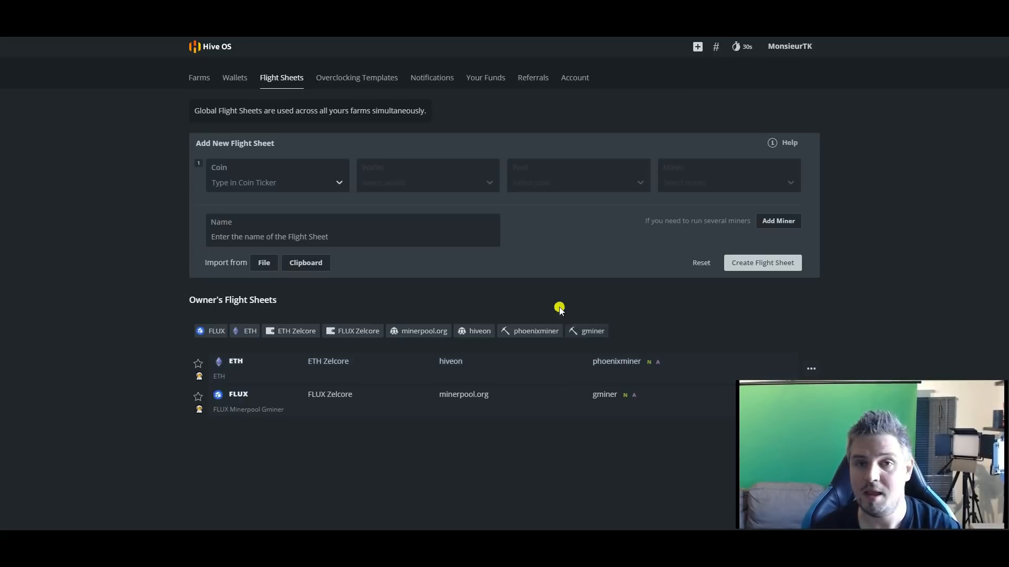
# Step: Open the overview of the MiningTK farm's worker that is missing a flight sheet
pyautogui.click(201, 81)
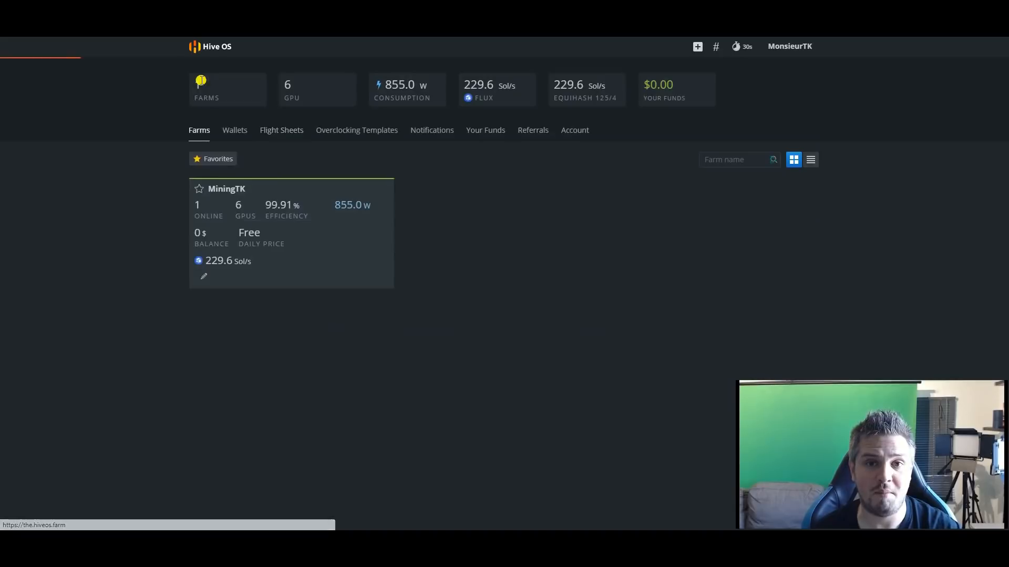
pyautogui.click(286, 212)
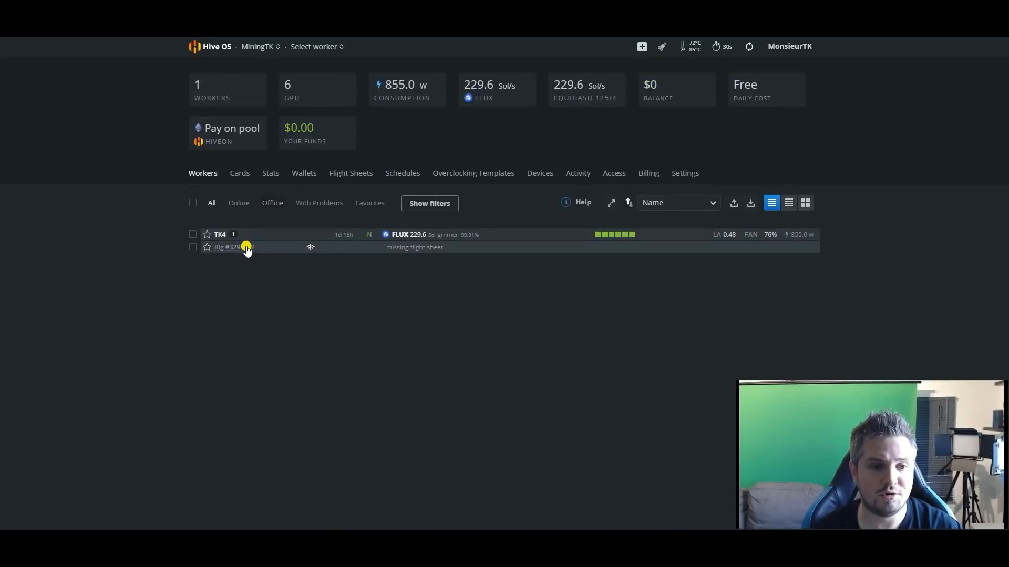
pyautogui.click(245, 252)
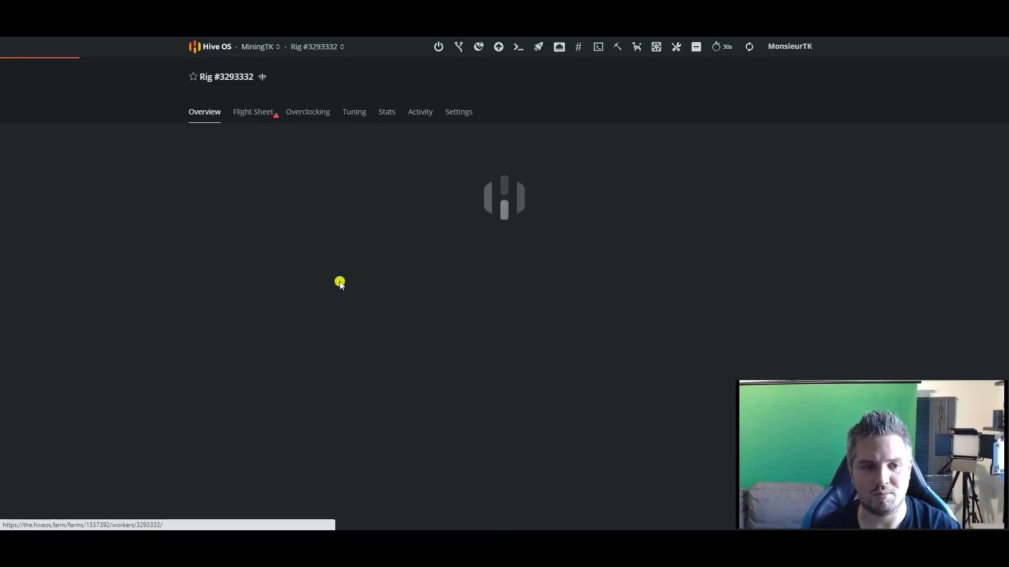